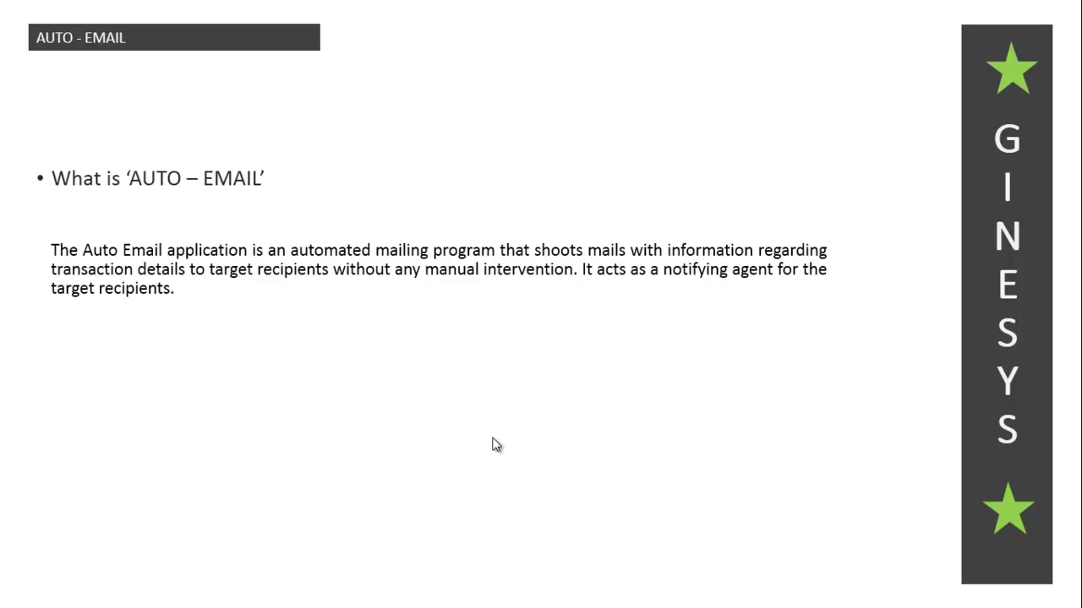
left_click(496, 445)
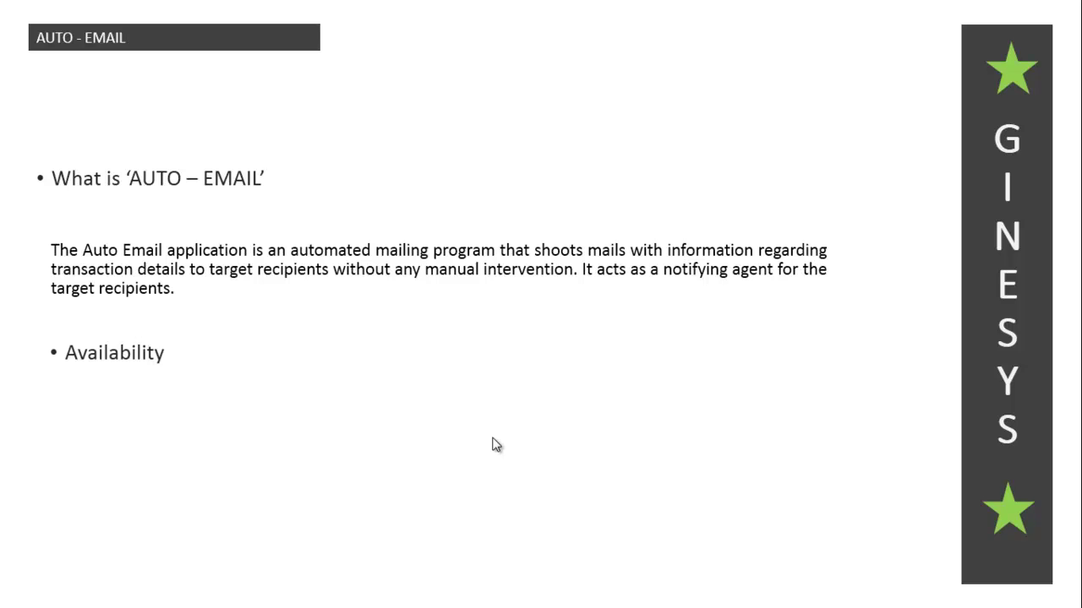
left_click(496, 445)
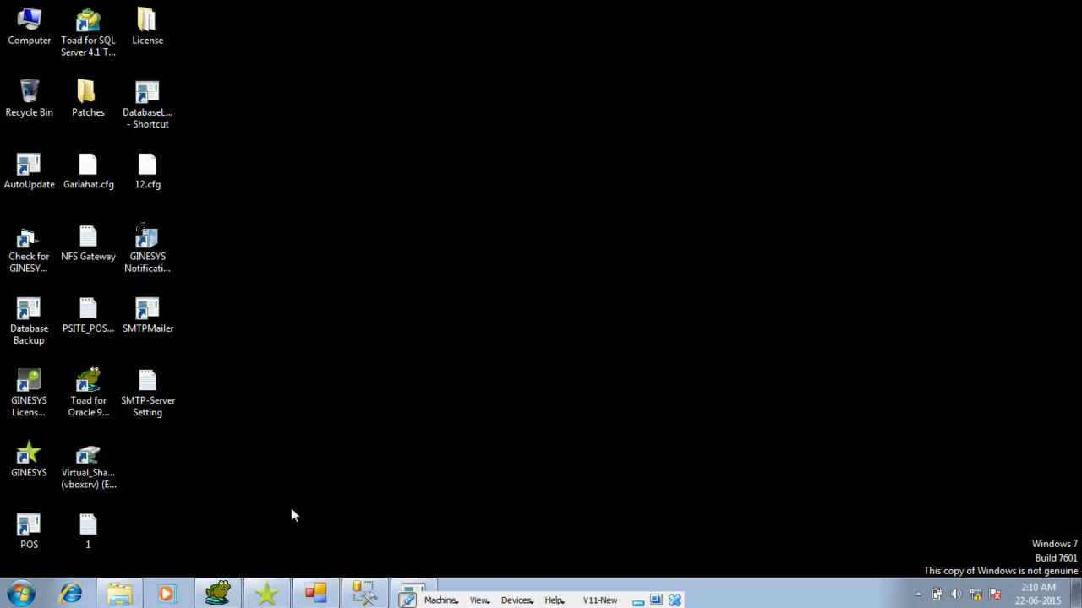
Open SMTPMailer, review its SMTP server settings from mail server through retry count, and save them.
double_click(147, 318)
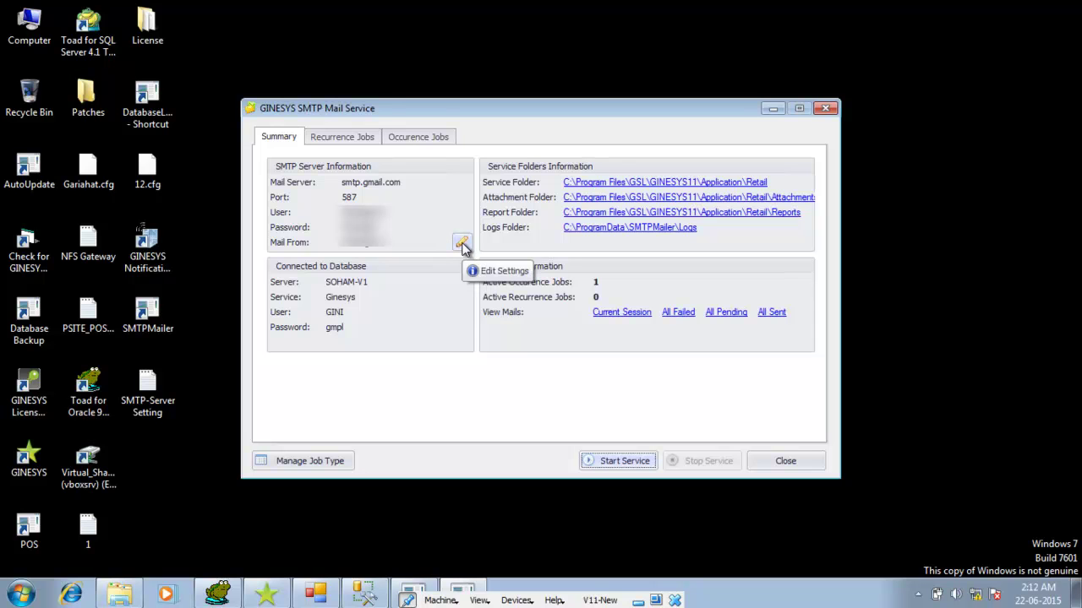
left_click(463, 245)
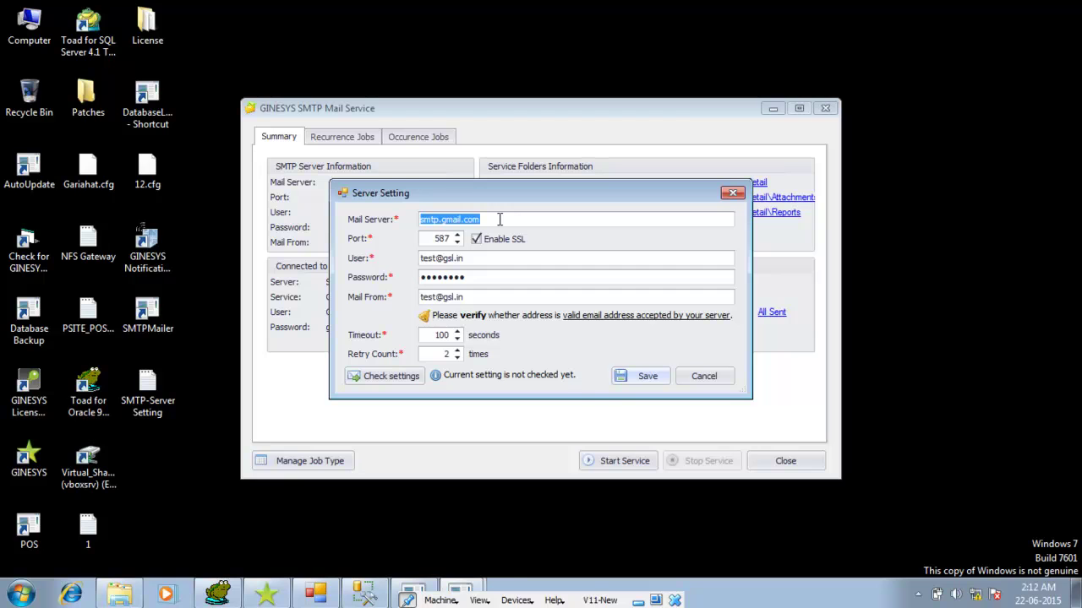
left_click_drag(500, 220, 412, 226)
left_click(438, 239)
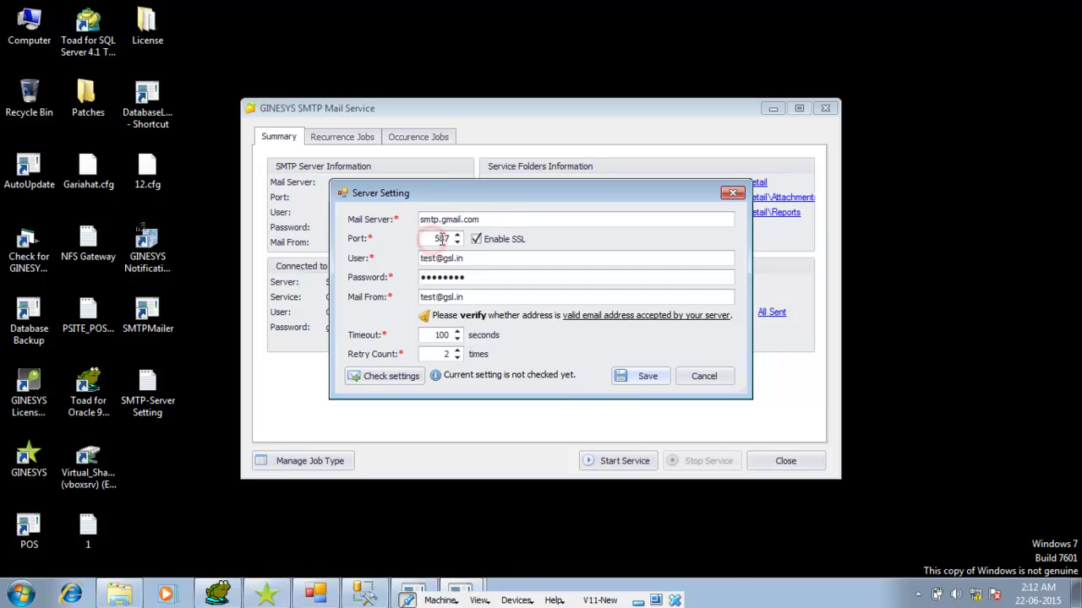
left_click_drag(480, 258, 448, 279)
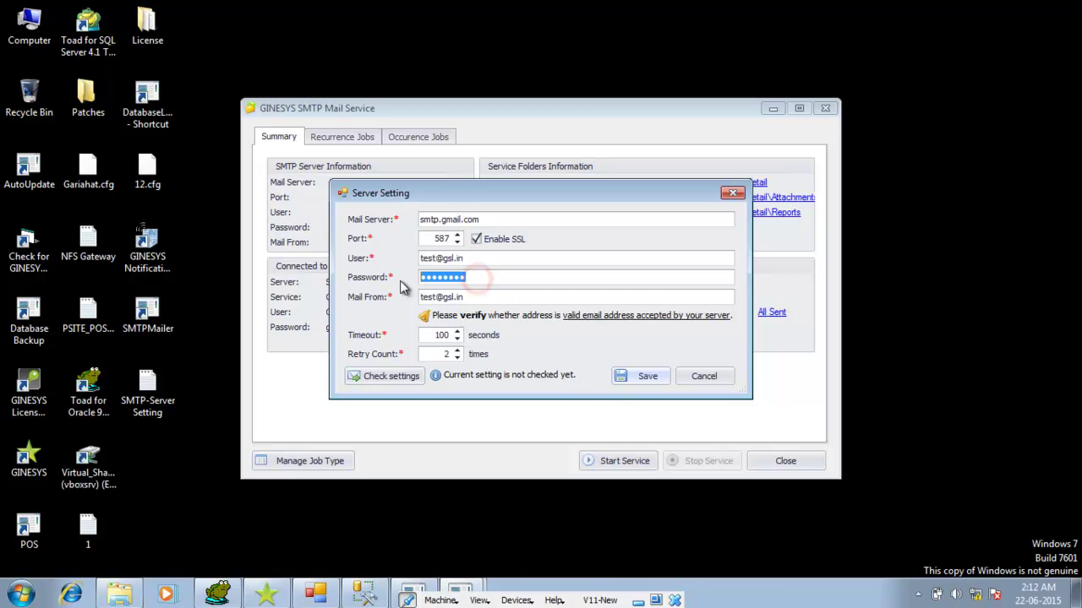
left_click(473, 297)
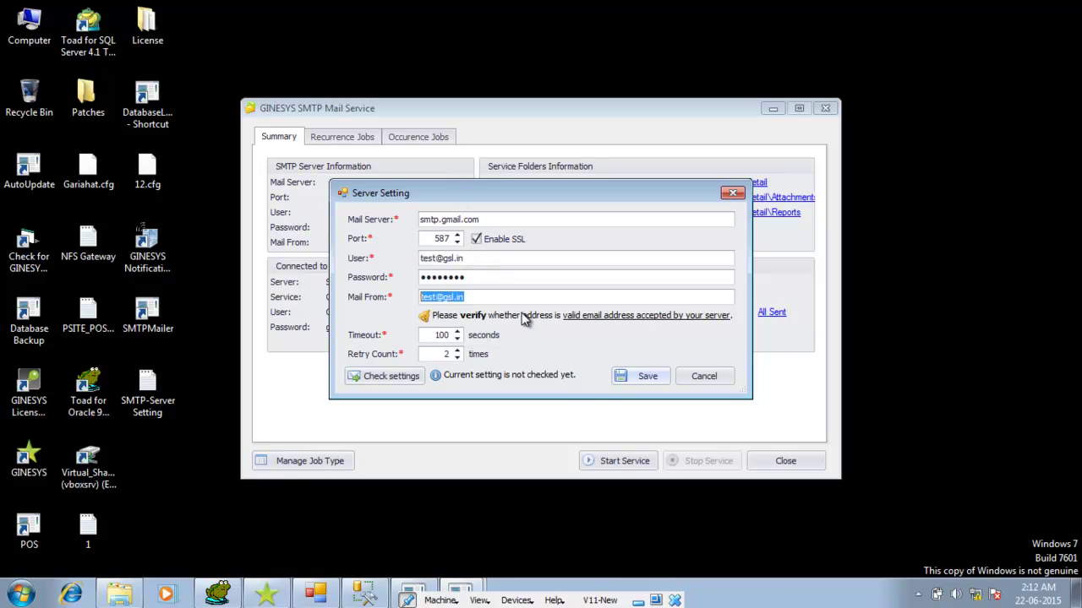
left_click(505, 292)
double_click(504, 292)
left_click(434, 335)
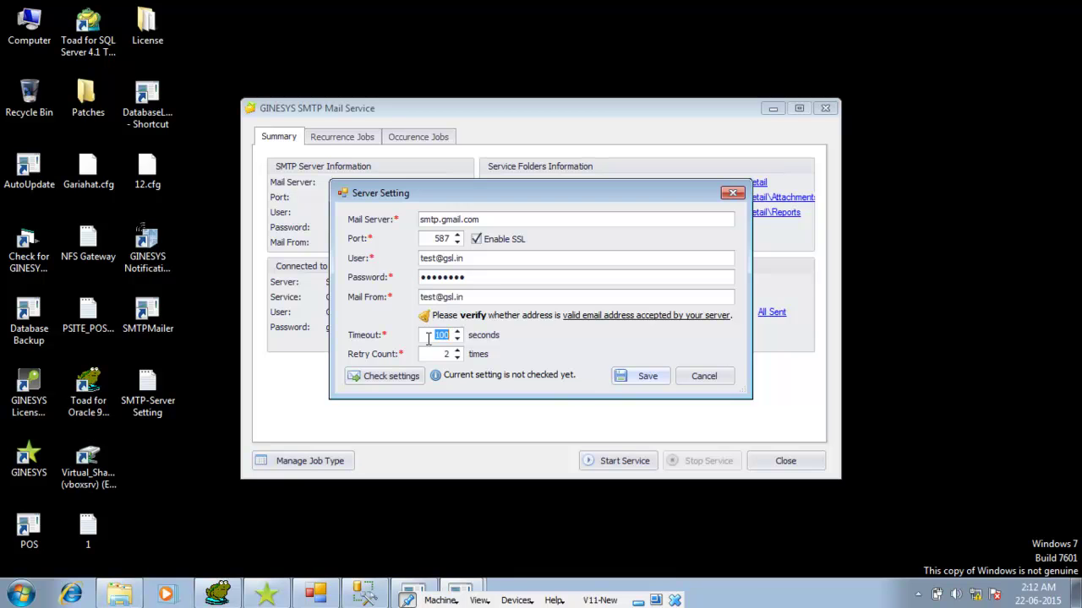
left_click(434, 355)
left_click(626, 378)
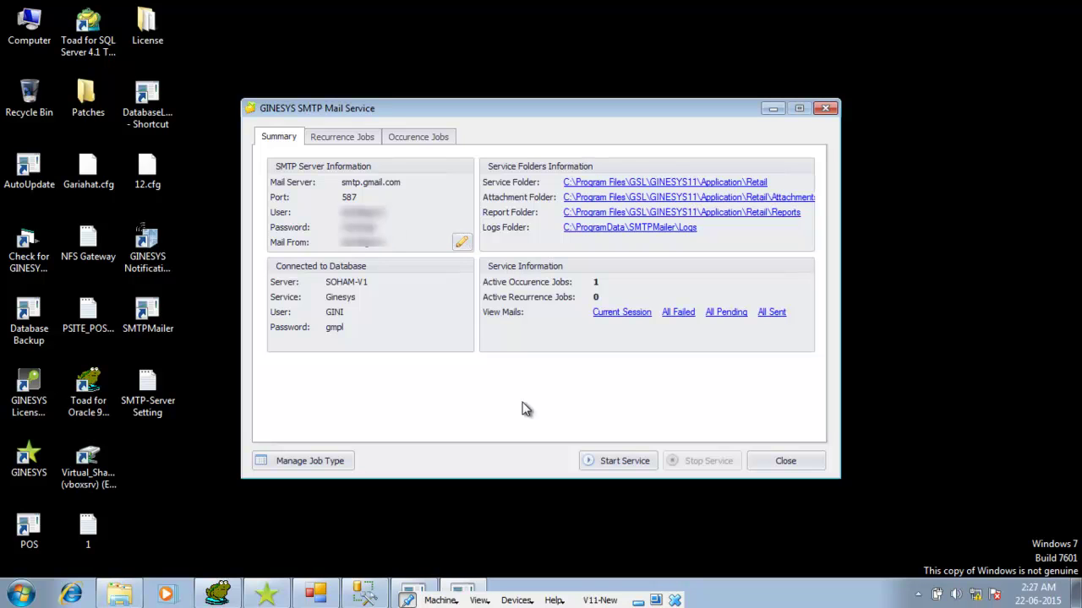
Start a new recurrence job of type Debit Outstanding - SL and name it "Debit Out Standing - SL".
left_click(352, 143)
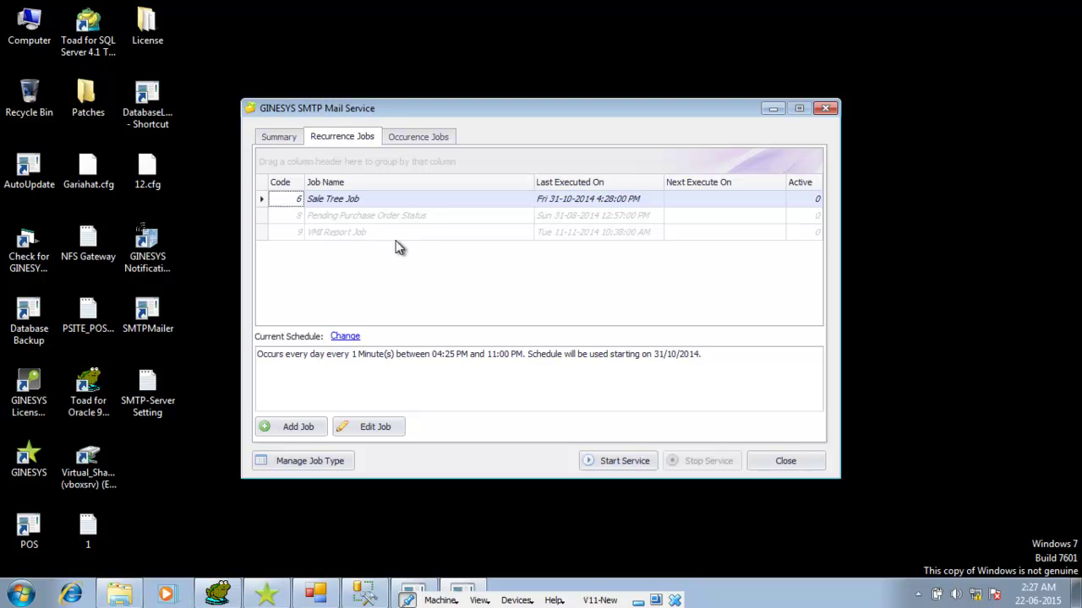
left_click(405, 292)
left_click(291, 427)
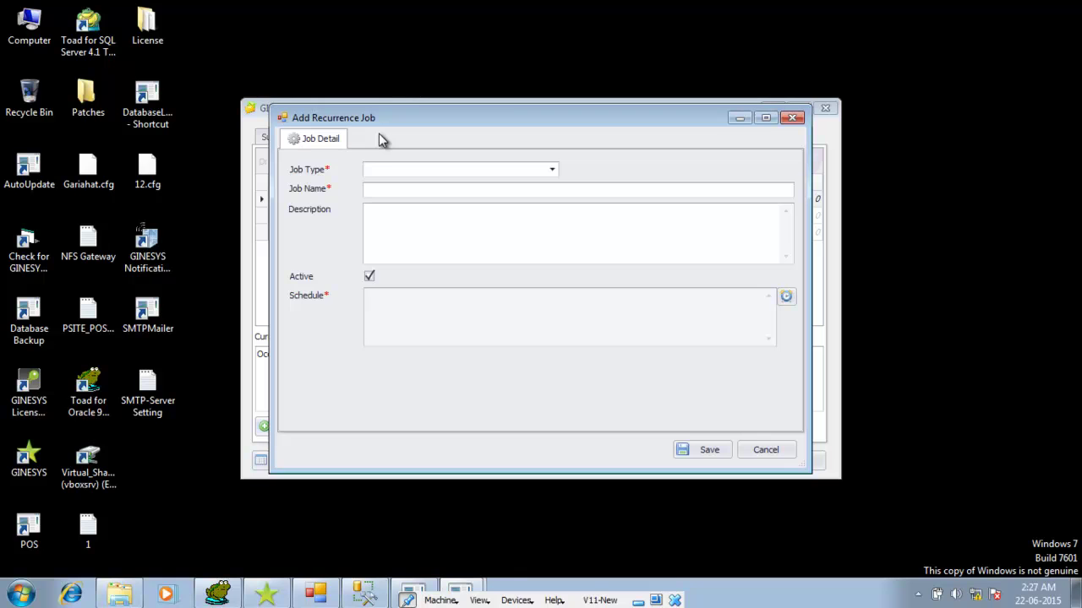
left_click(551, 171)
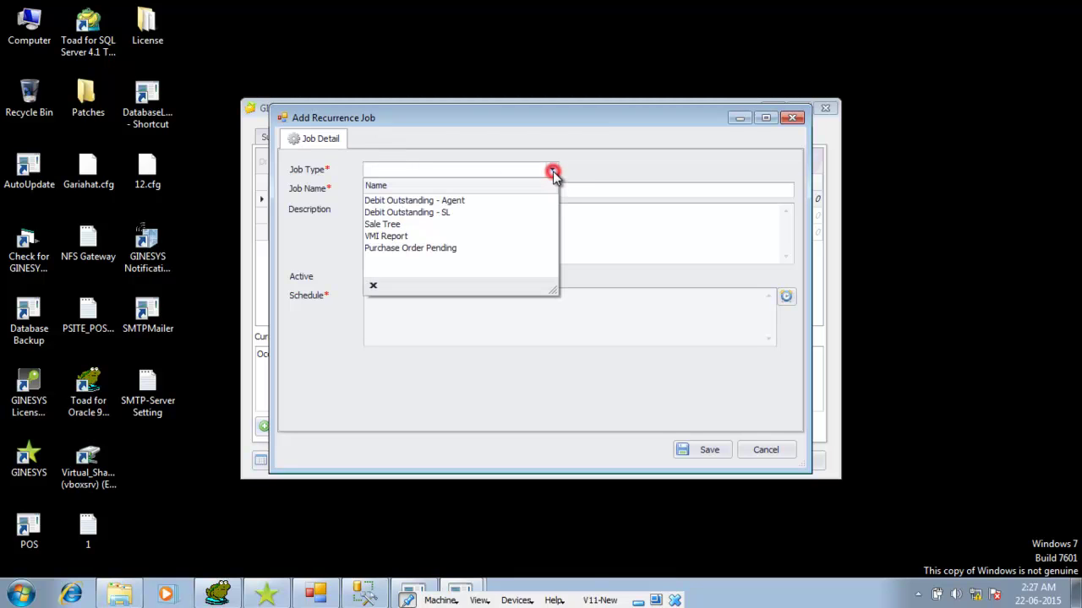
left_click(524, 213)
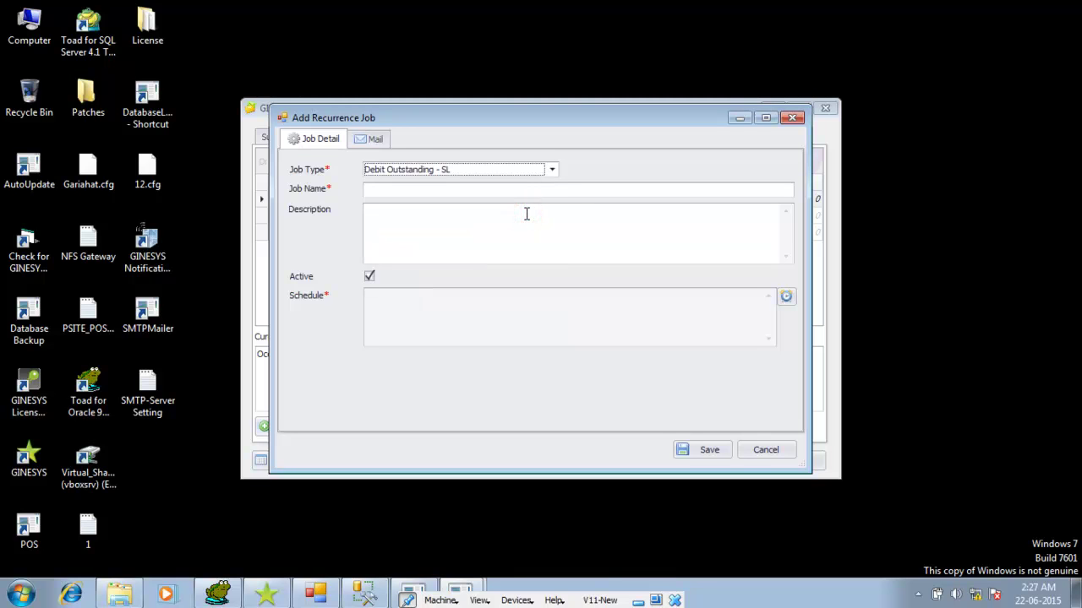
left_click(524, 191)
type("Debit Out Standing - SL")
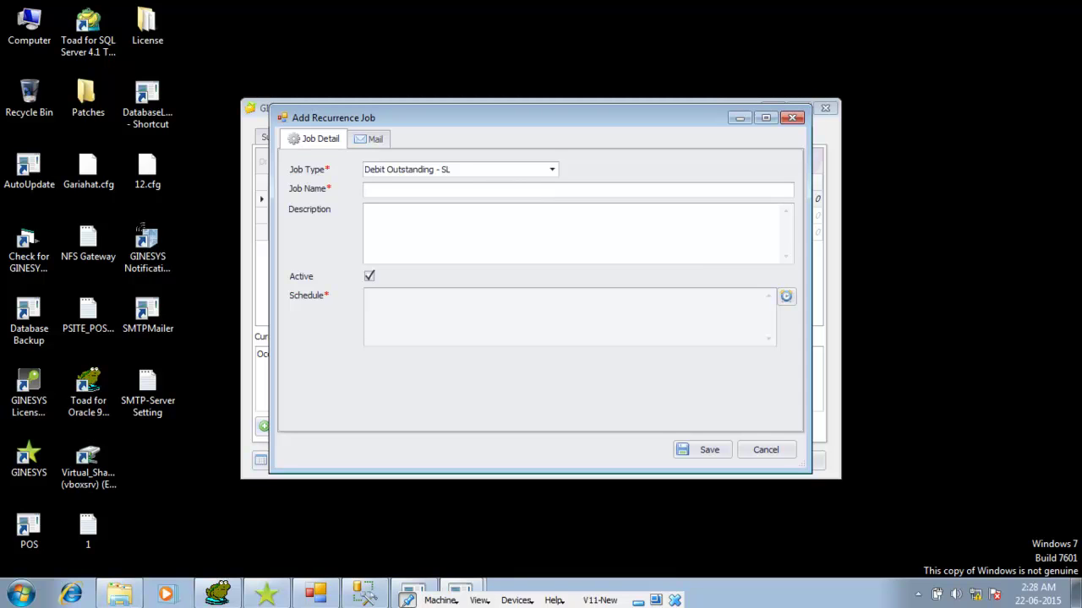
left_click(504, 222)
Open the job's schedule settings and choose a Recurring schedule that occurs Daily.
left_click(786, 298)
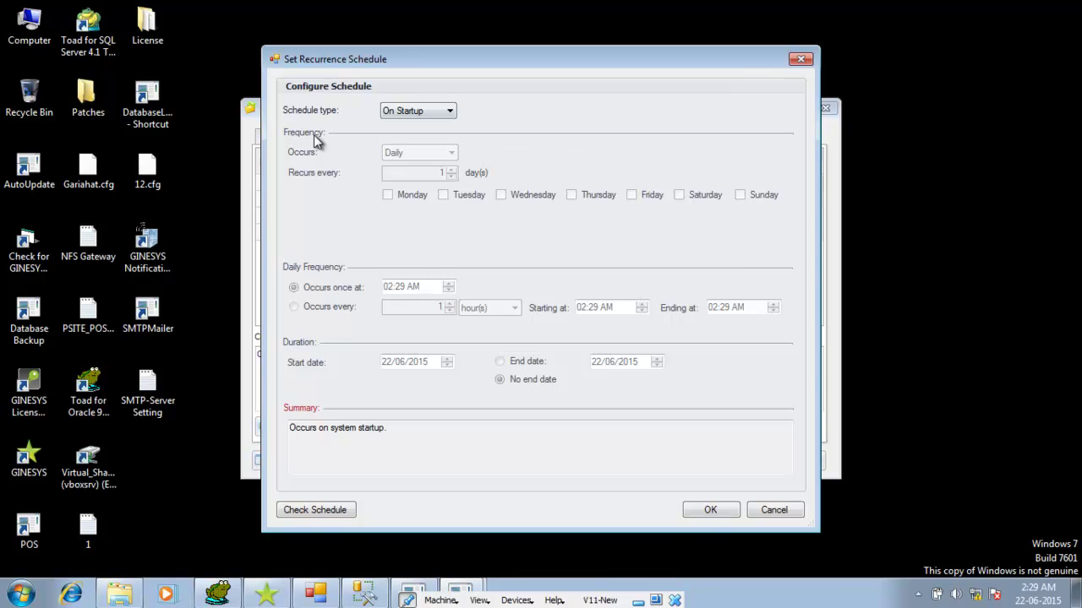
left_click(399, 119)
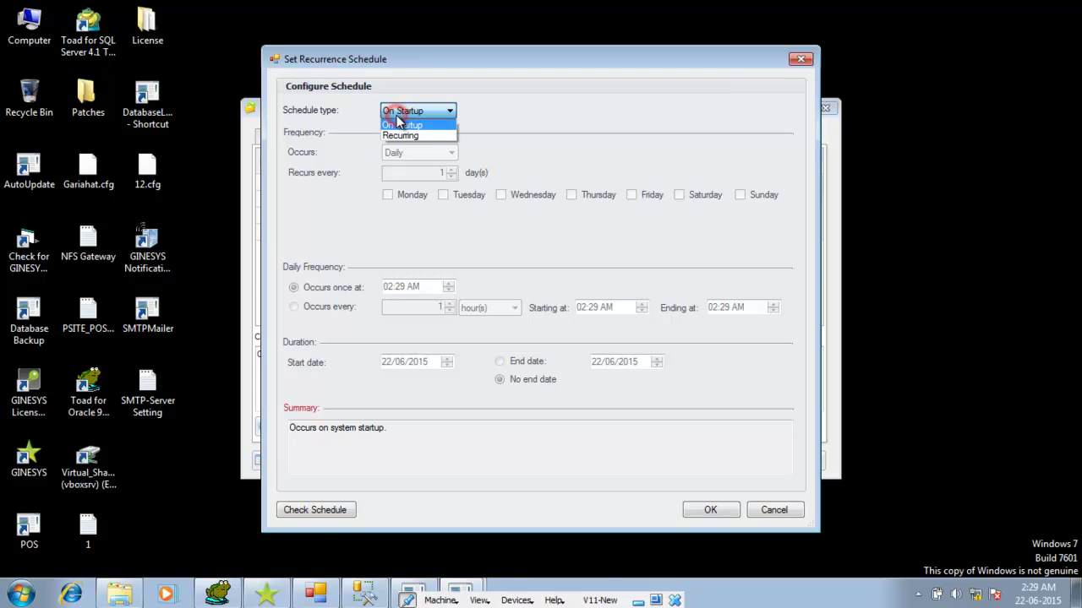
left_click(399, 136)
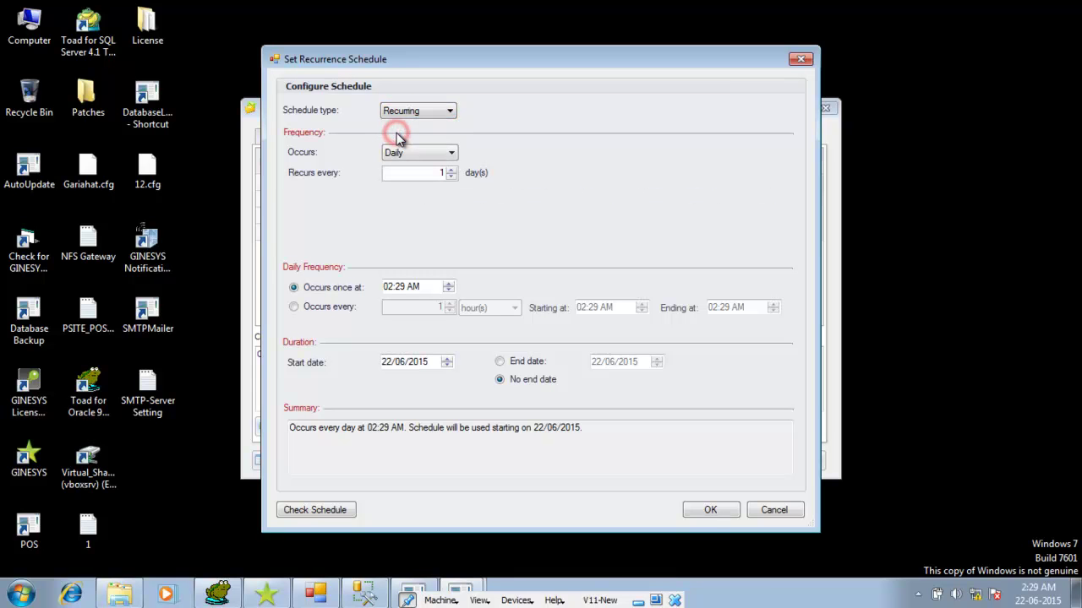
left_click(404, 153)
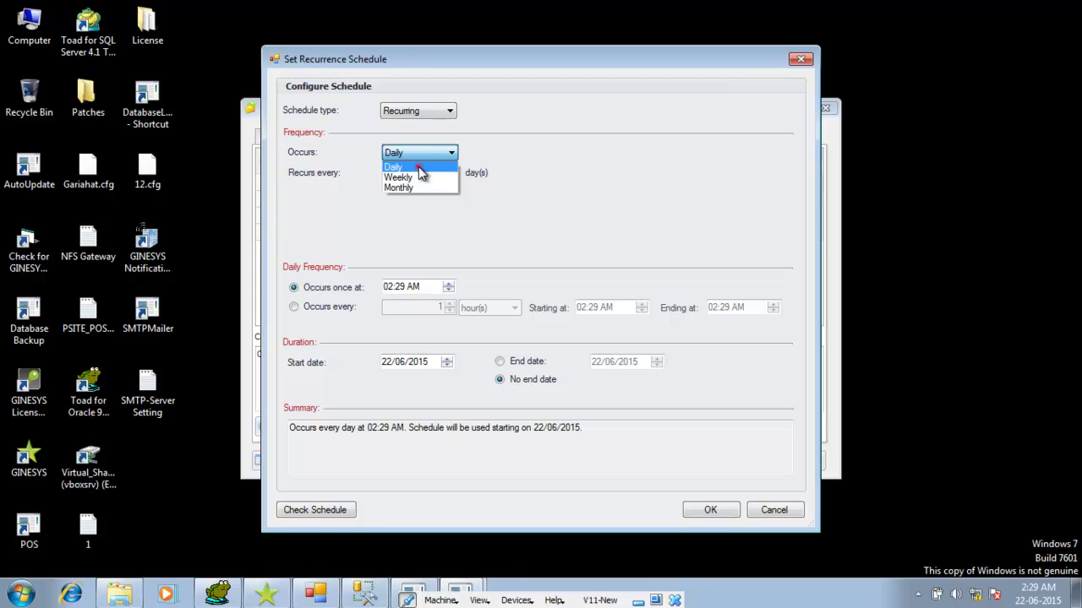
left_click(418, 167)
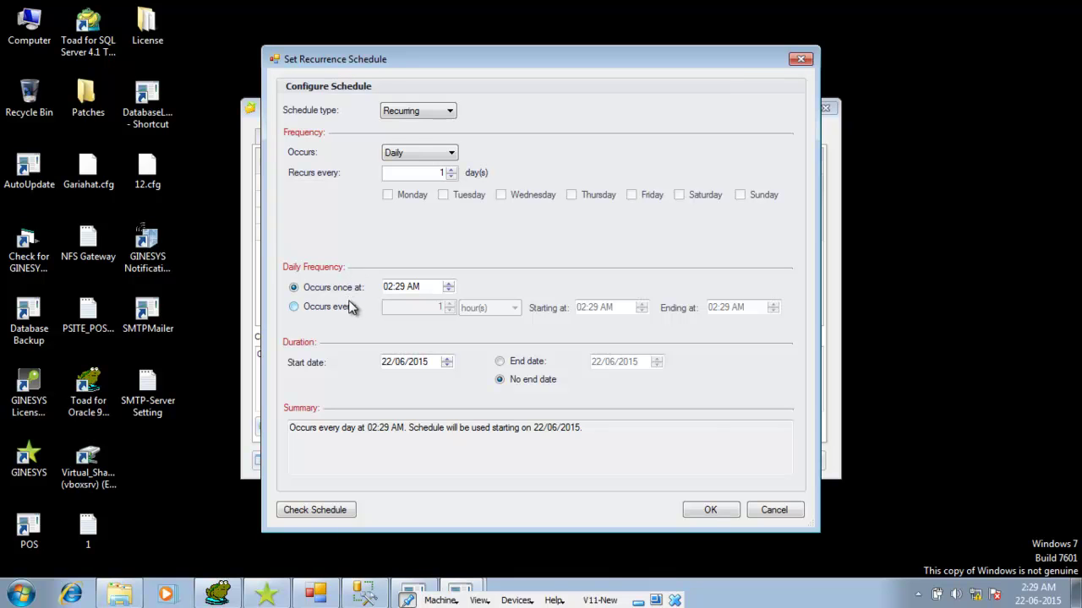
left_click(309, 309)
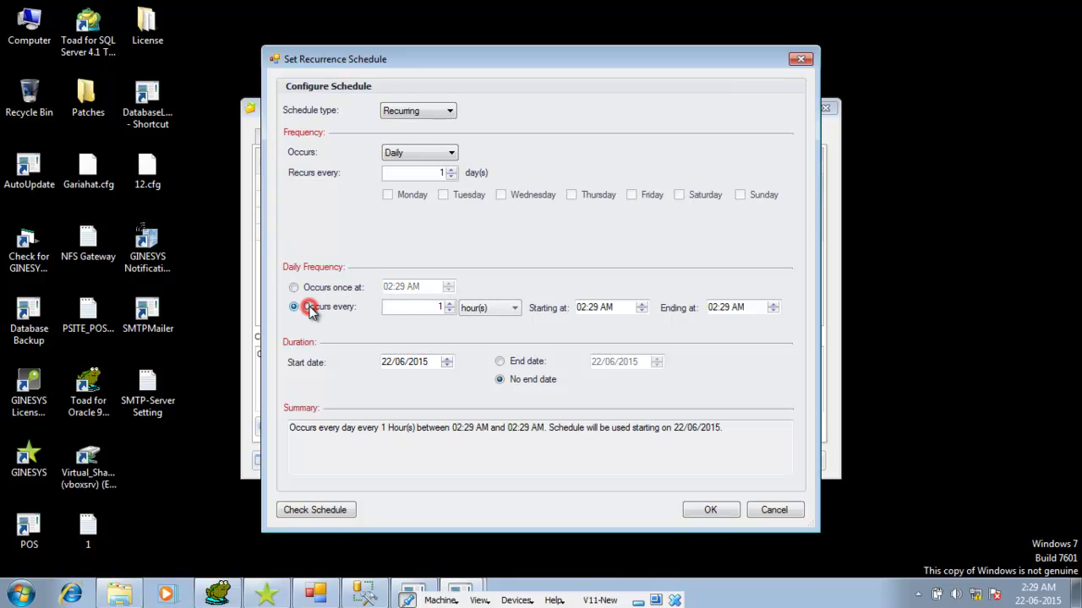
left_click(489, 308)
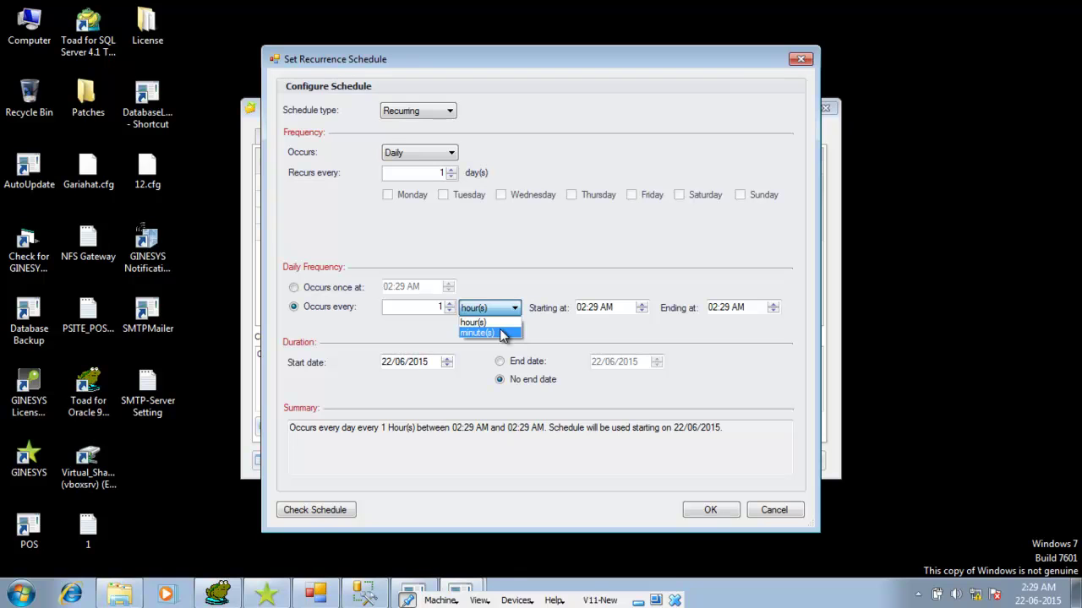
left_click(342, 289)
left_click(294, 288)
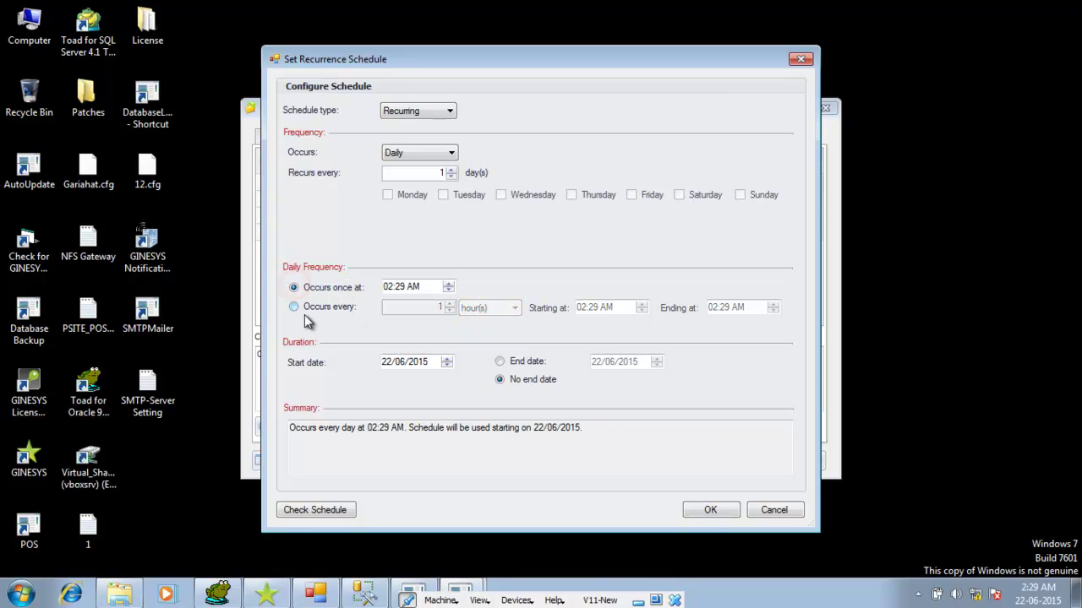
Set the daily schedule to occur once at 10:30 PM and accept the schedule.
left_click(412, 286)
left_click(448, 283)
left_click(409, 314)
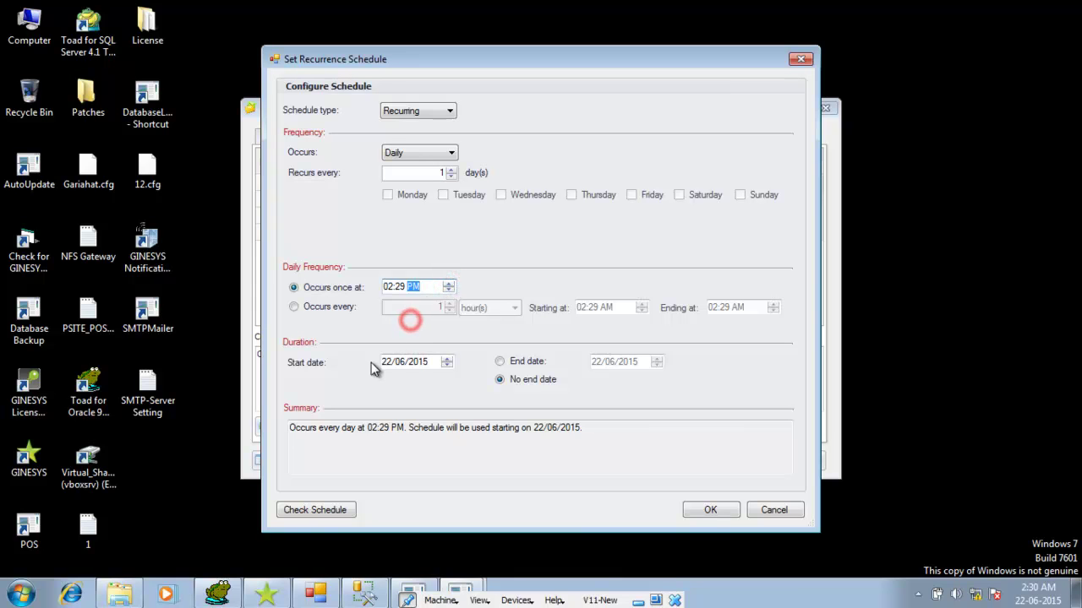
left_click(390, 287)
type("10")
left_click(400, 287)
left_click(408, 315)
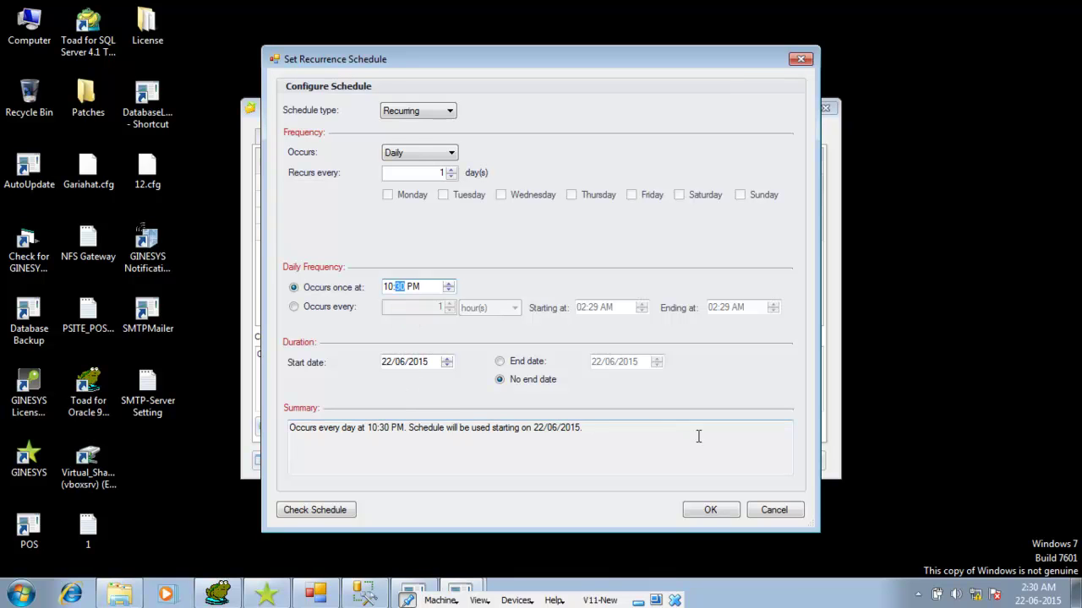
left_click(722, 512)
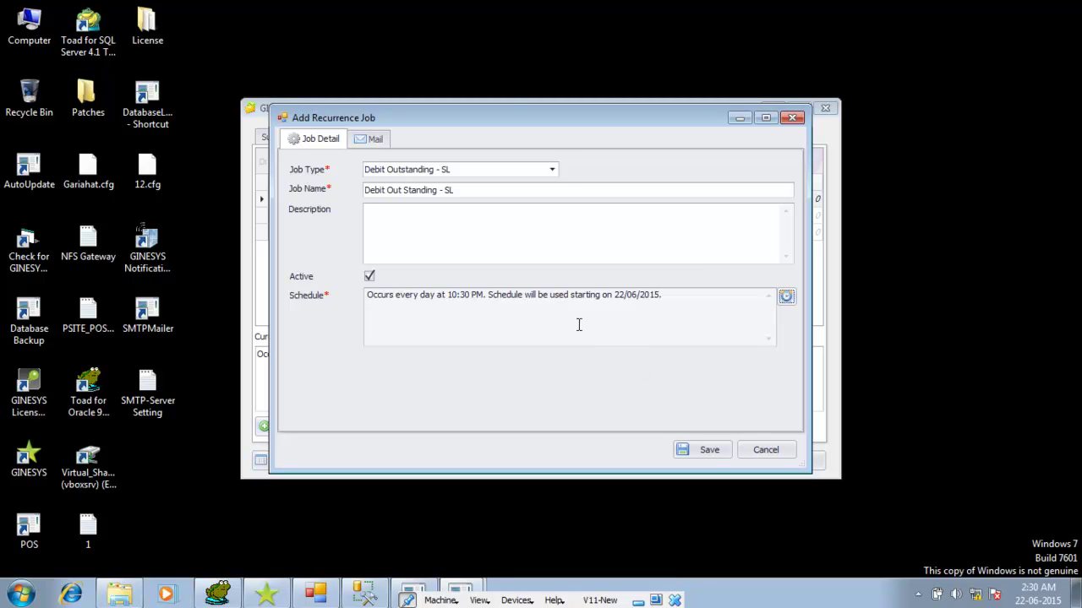
Address the job's mail to the Customer E-Mail Address variable as its main recipient.
left_click(374, 140)
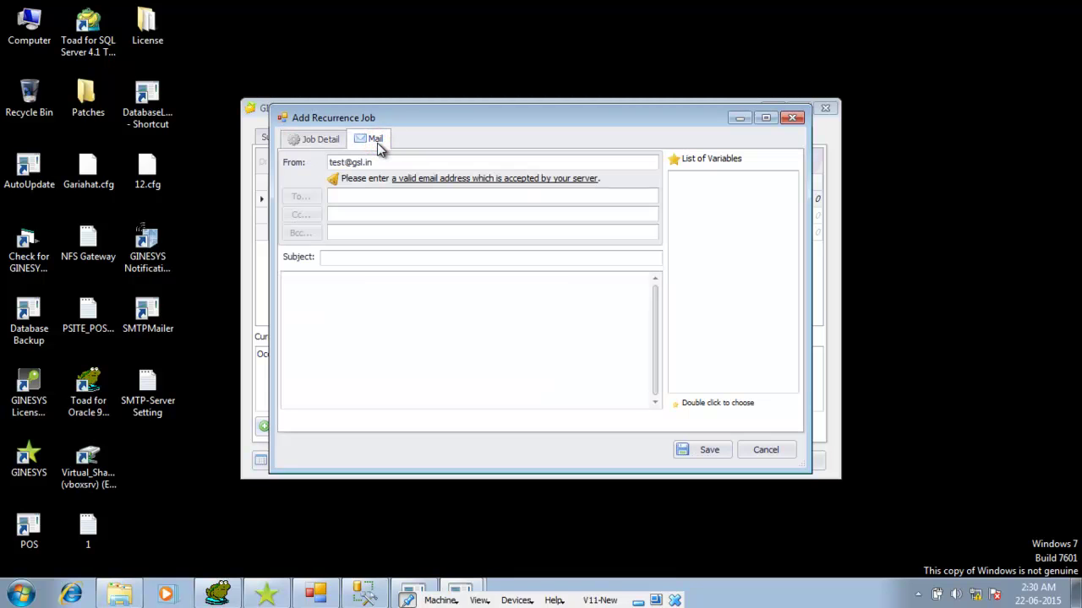
left_click(414, 325)
left_click(393, 163)
left_click(393, 163)
left_click(376, 196)
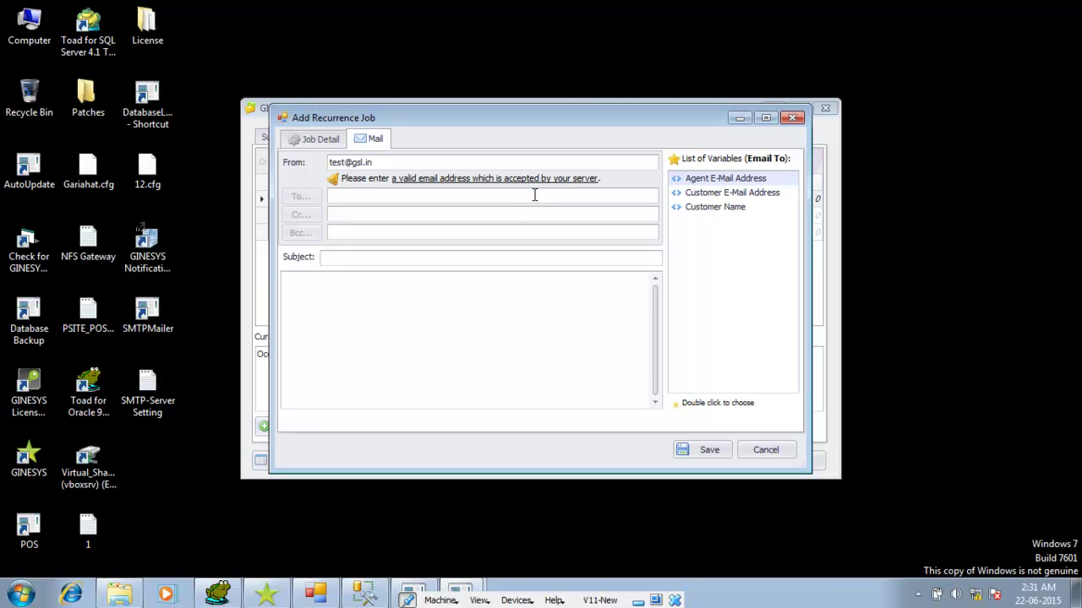
left_click(714, 194)
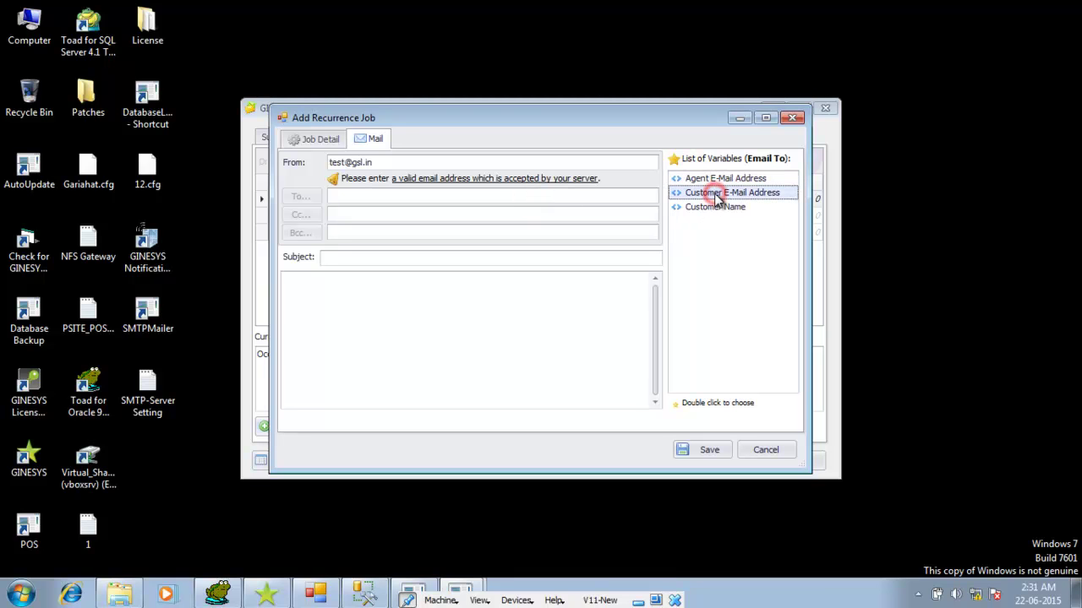
double_click(712, 194)
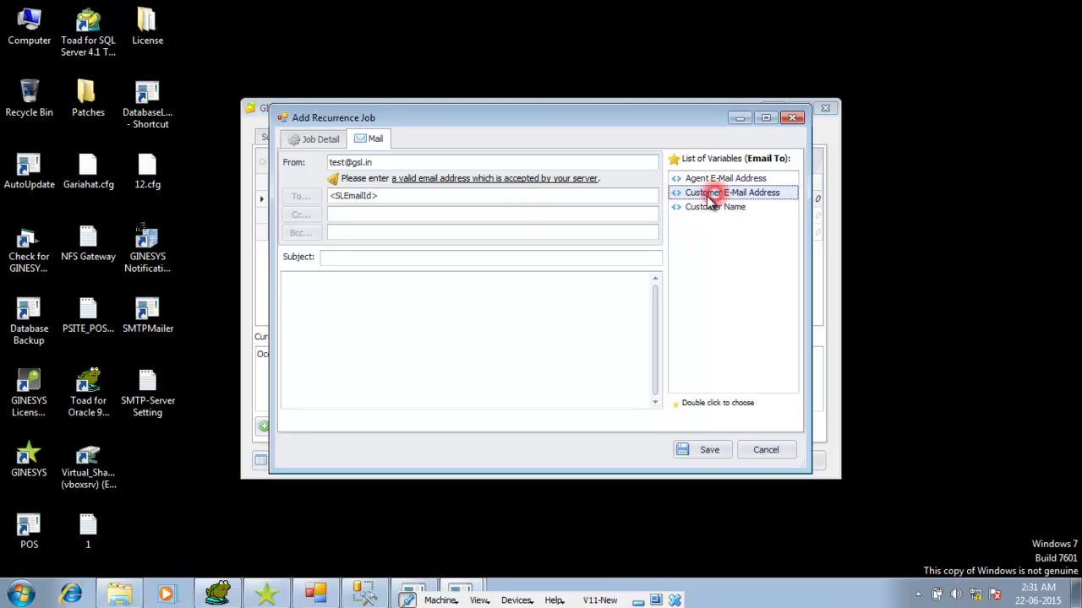
left_click(433, 197)
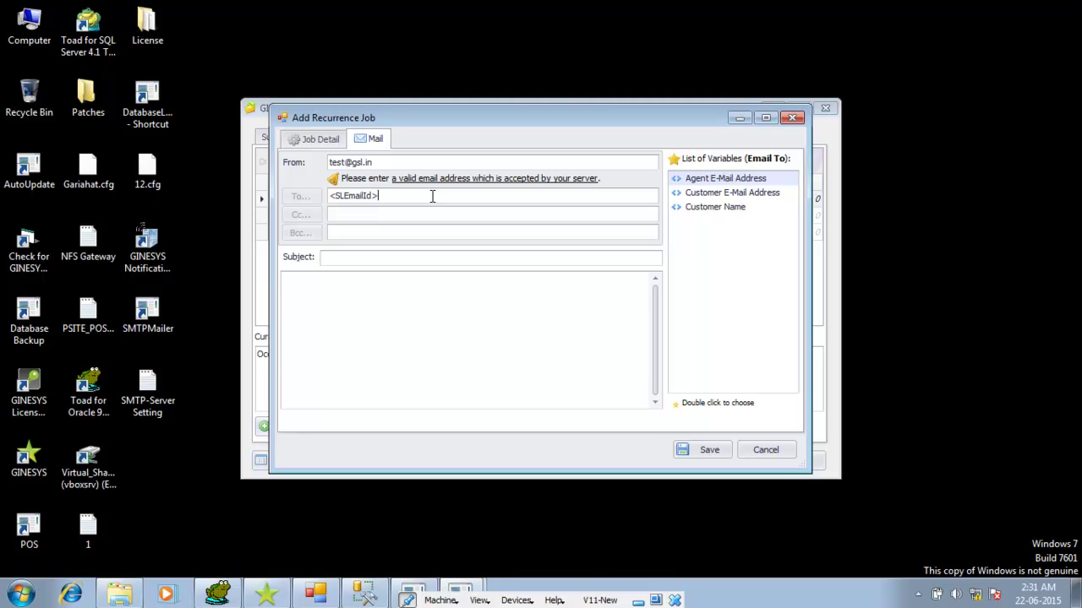
Enter the mail subject "Debit Out Standing - SL" followed by the Report Date variable.
left_click(398, 255)
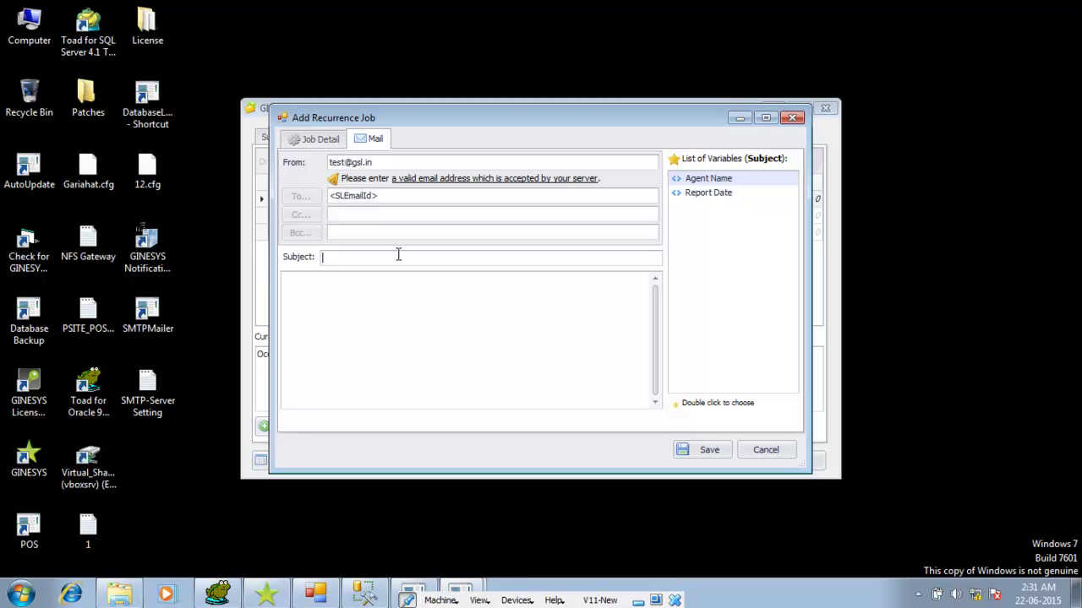
type("Debit Out Standing -SL")
double_click(710, 193)
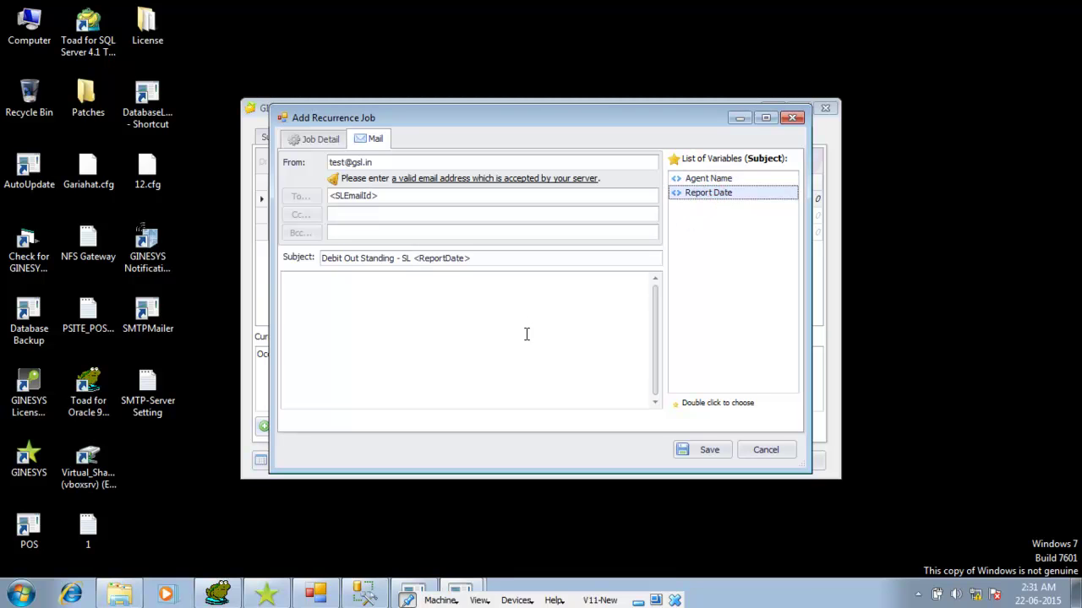
Begin the mail body with the greeting "Dear" followed by the Customer Name variable.
left_click(511, 294)
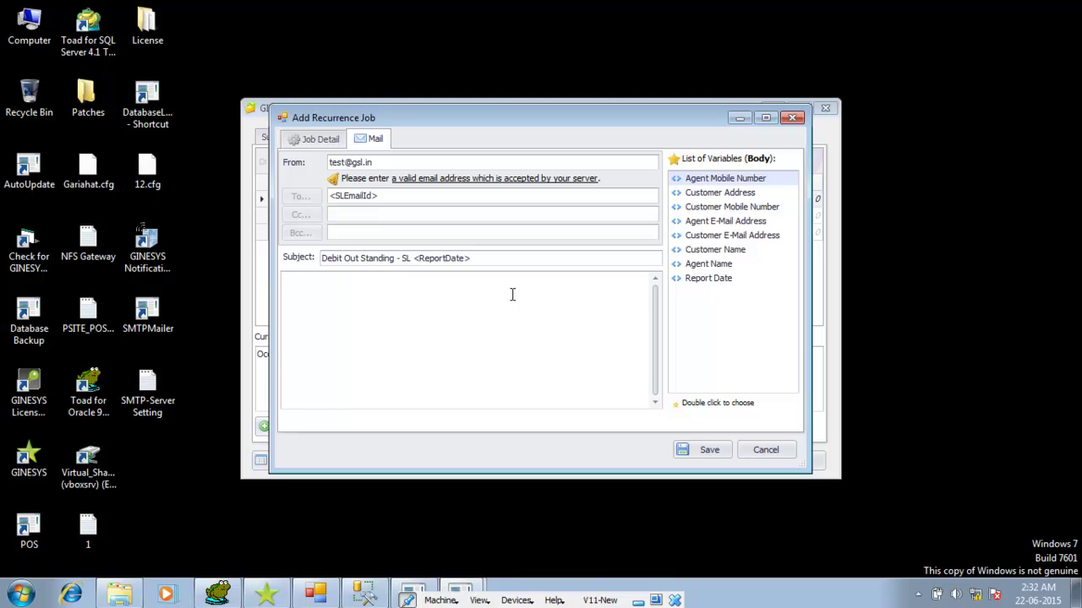
type("Dear")
left_click(709, 251)
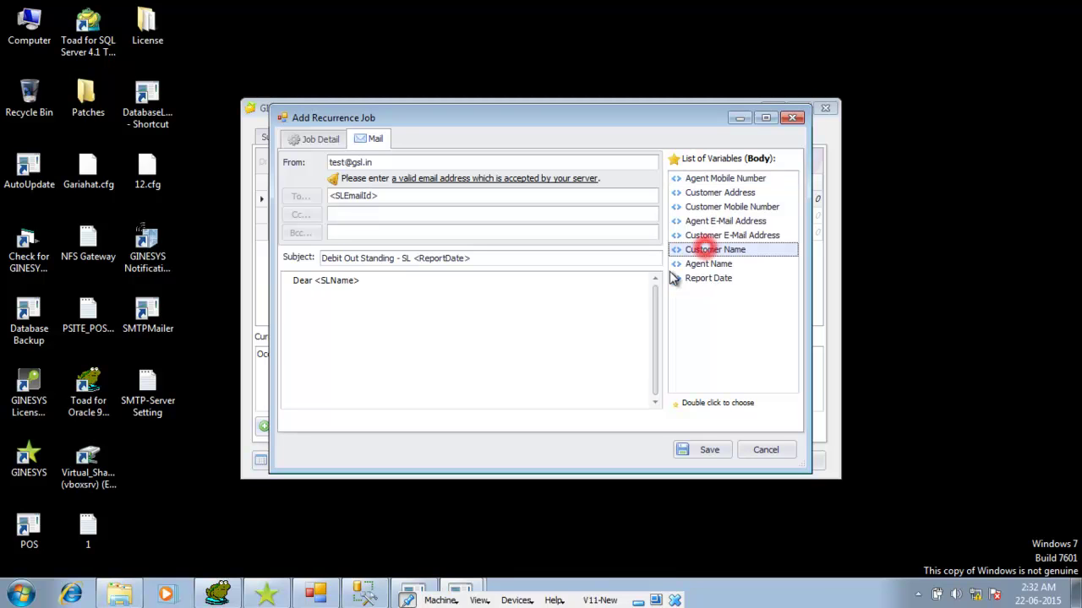
left_click(403, 280)
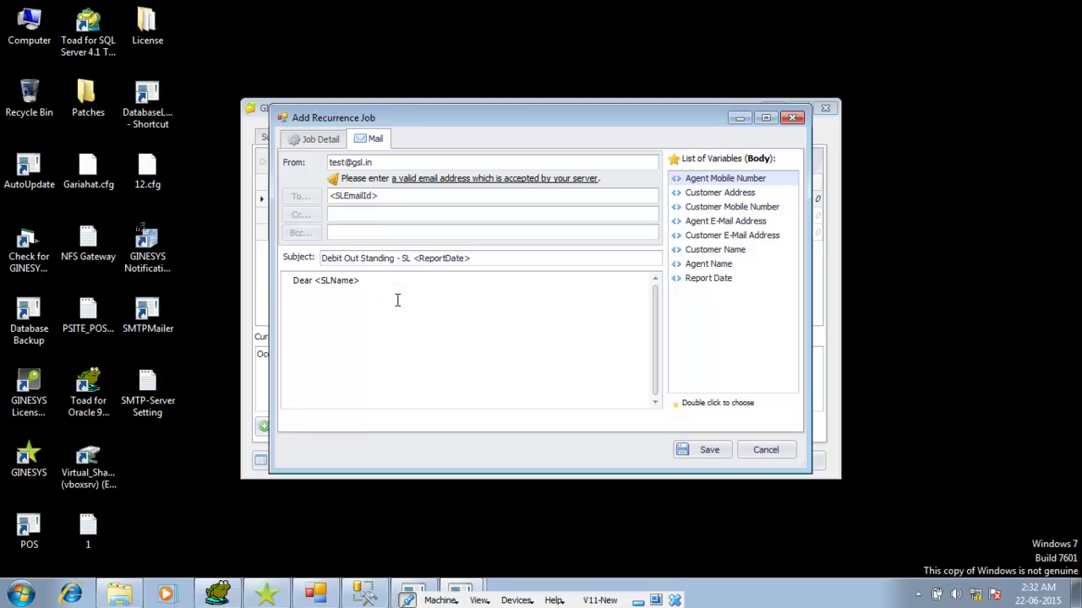
Add the body line "Please find your outstanding balance on" followed by the Report Date variable and save the recurrence job.
type("Please find your outstanding balance on <ReportDate>")
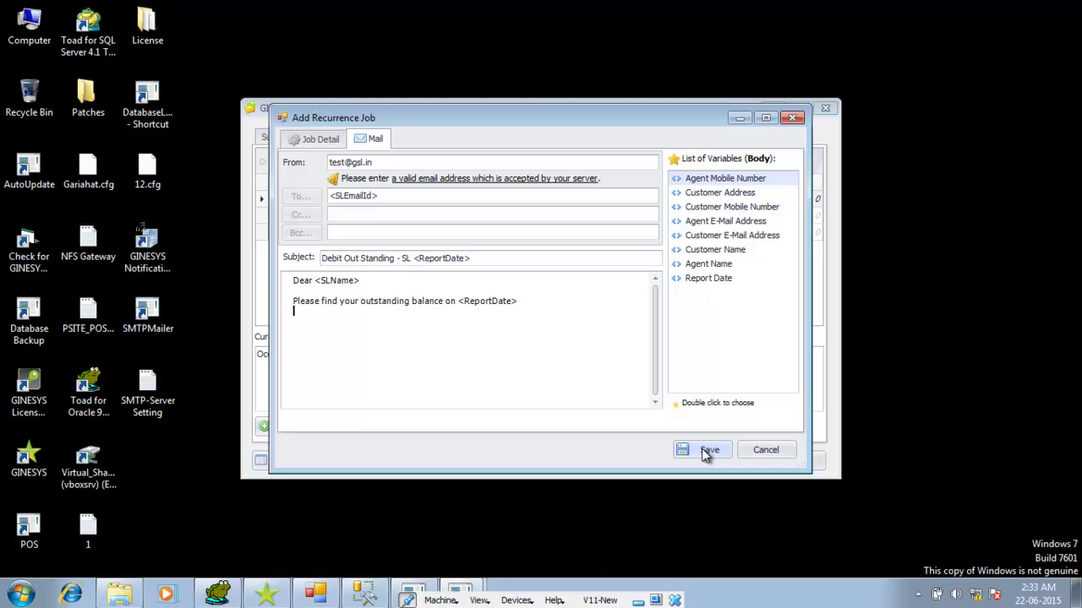
left_click(708, 450)
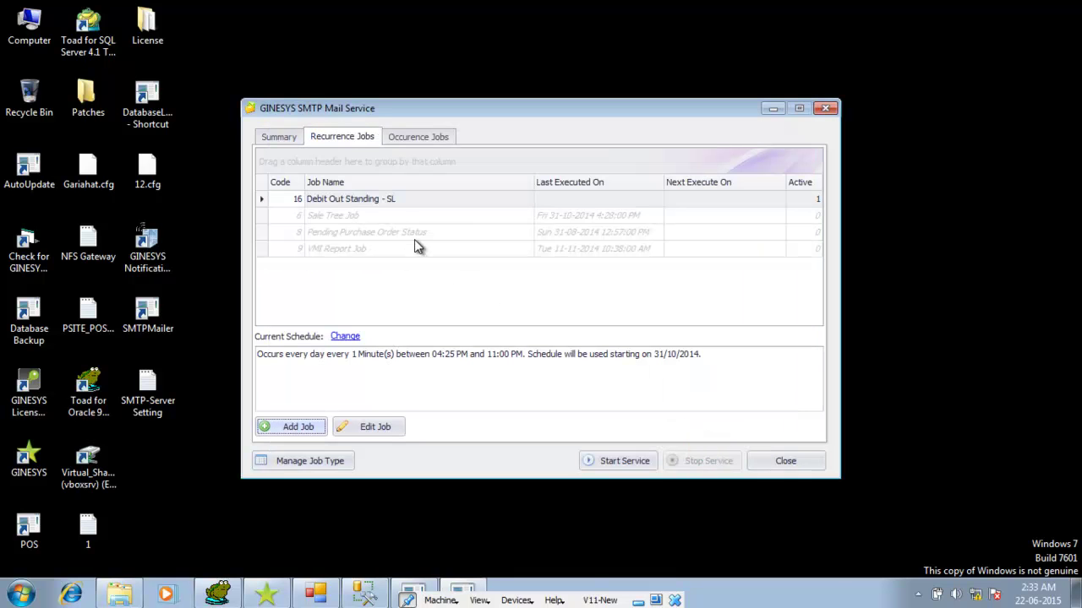
Select the Debit Out Standing - SL job and start the mail service.
left_click(402, 209)
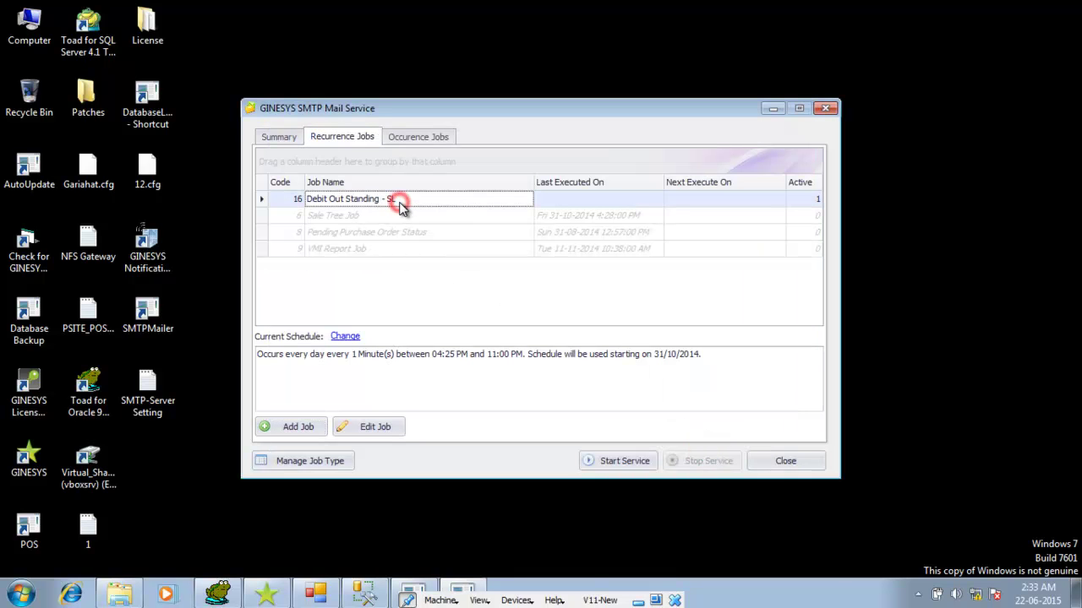
left_click(634, 460)
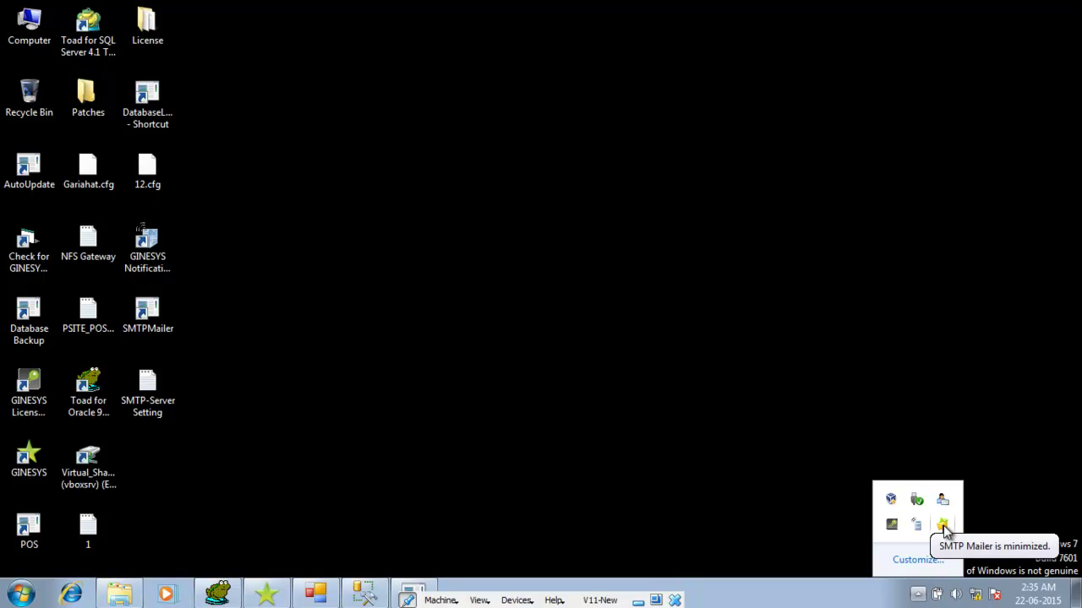
Restore the minimized SMTP Mailer to check the Debit Out Standing - SL job's next execution time, and stop the service.
double_click(943, 526)
left_click(572, 269)
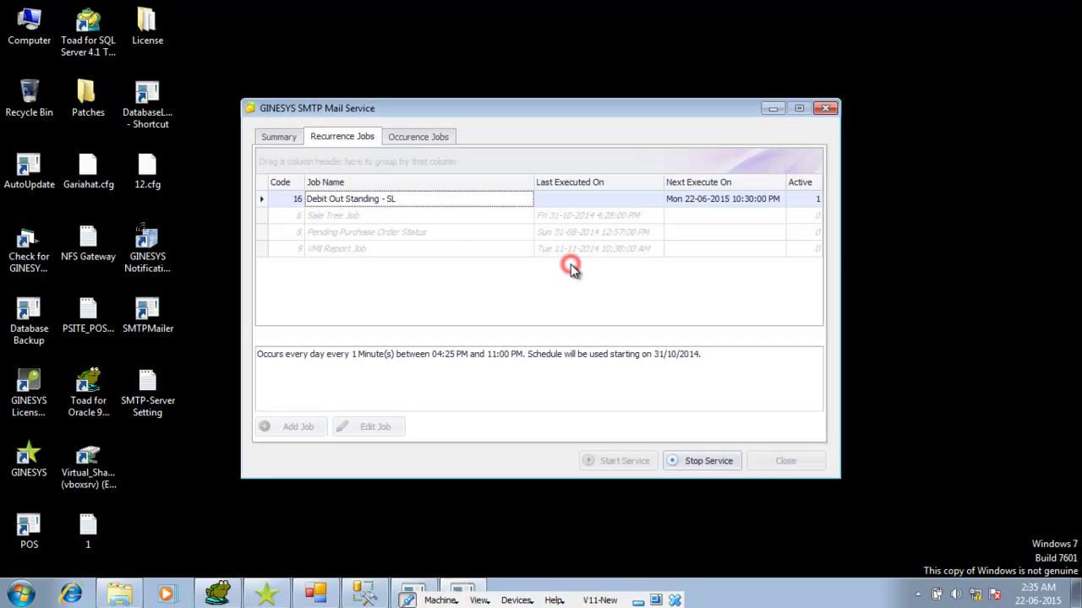
left_click(690, 203)
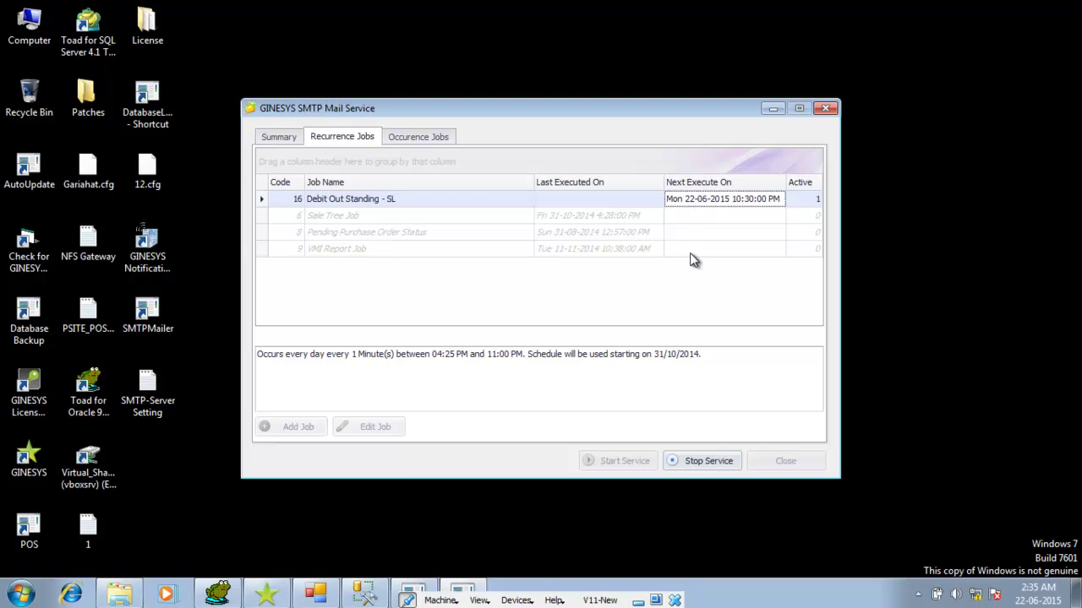
left_click(693, 463)
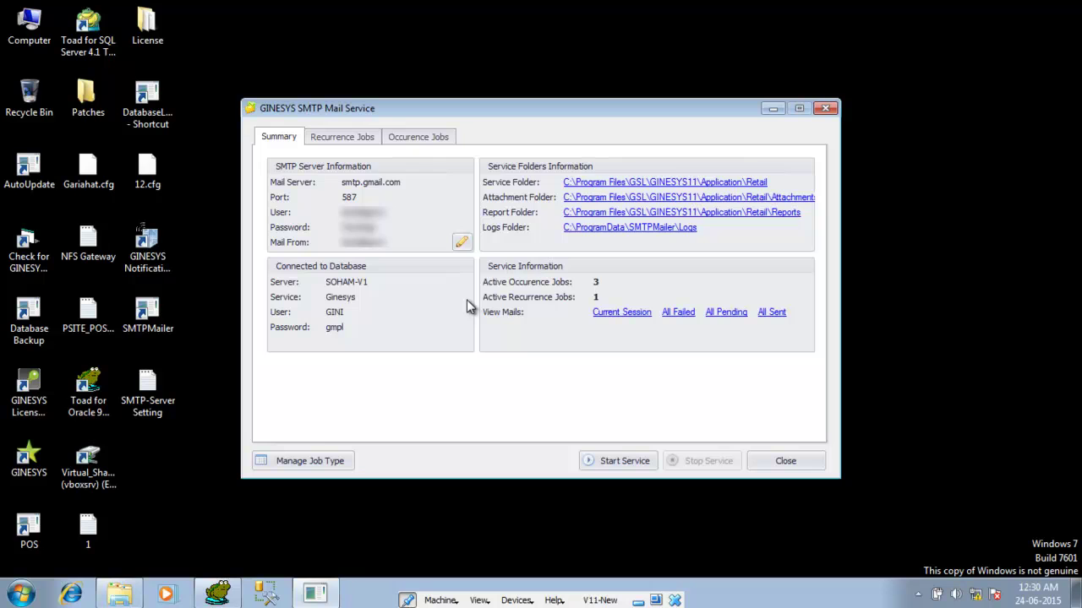
Open the Purchase Order Document occurrence job for editing and examine its mail template and the variables offered for the body.
left_click(397, 136)
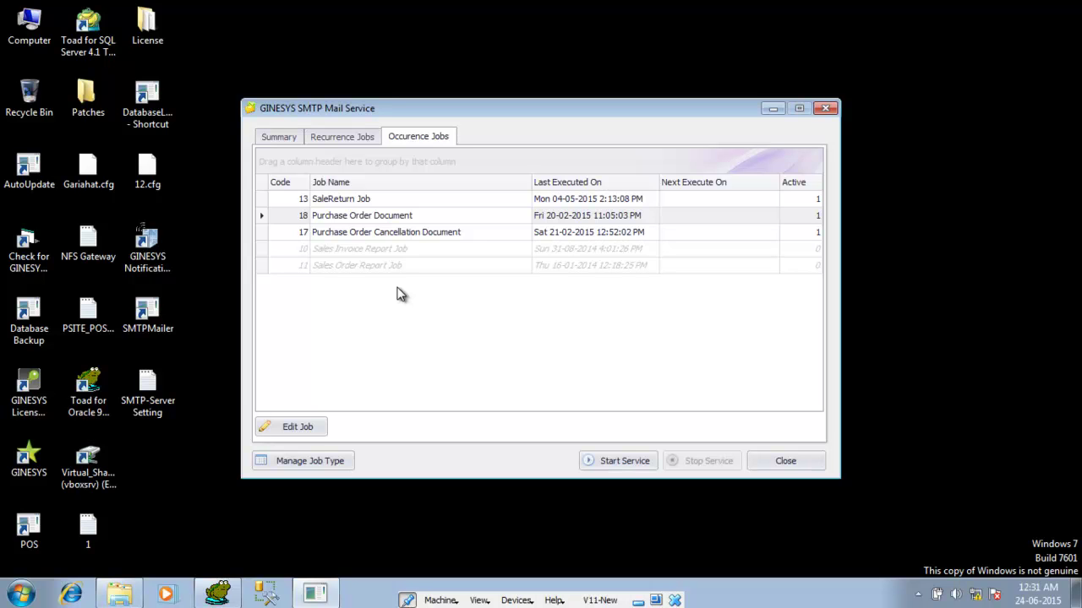
left_click(363, 216)
left_click(280, 432)
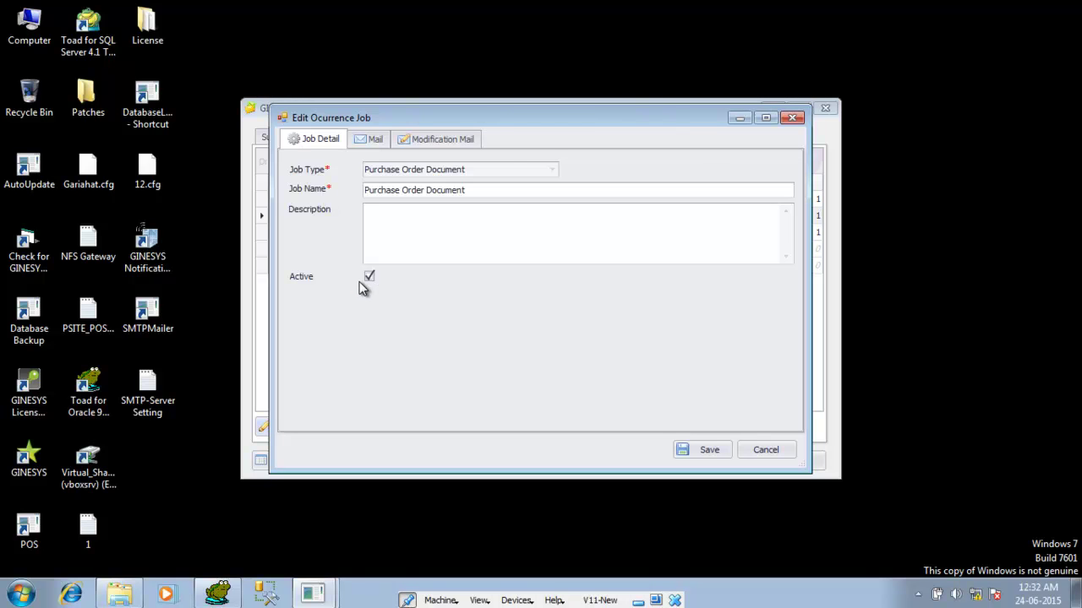
left_click(372, 138)
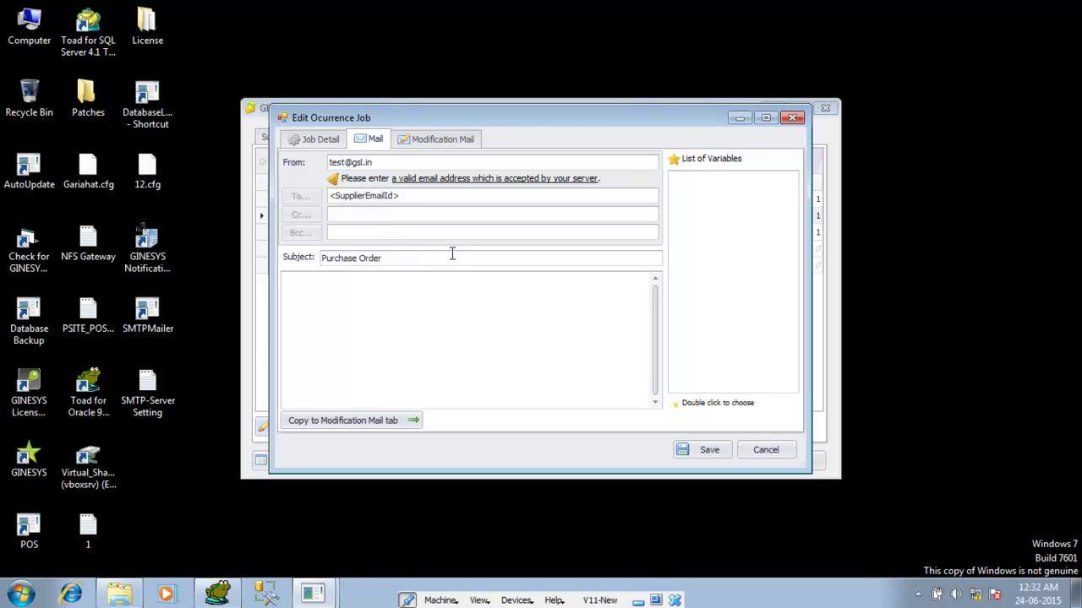
left_click(440, 313)
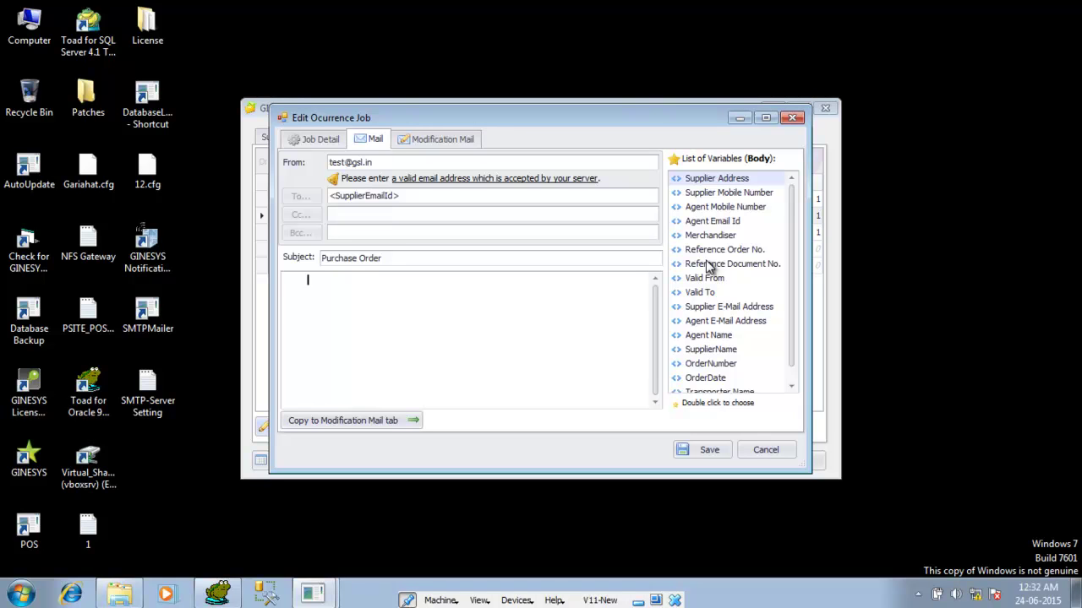
left_click(525, 294)
Append the OrderDate variable to the "Purchase Order" mail subject.
left_click(568, 254)
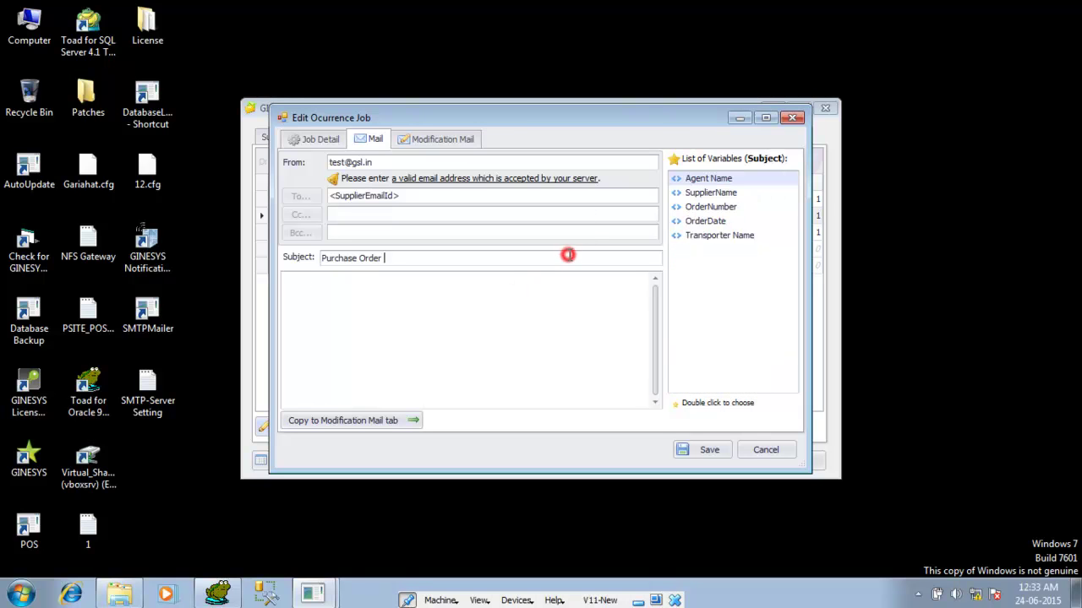
double_click(703, 223)
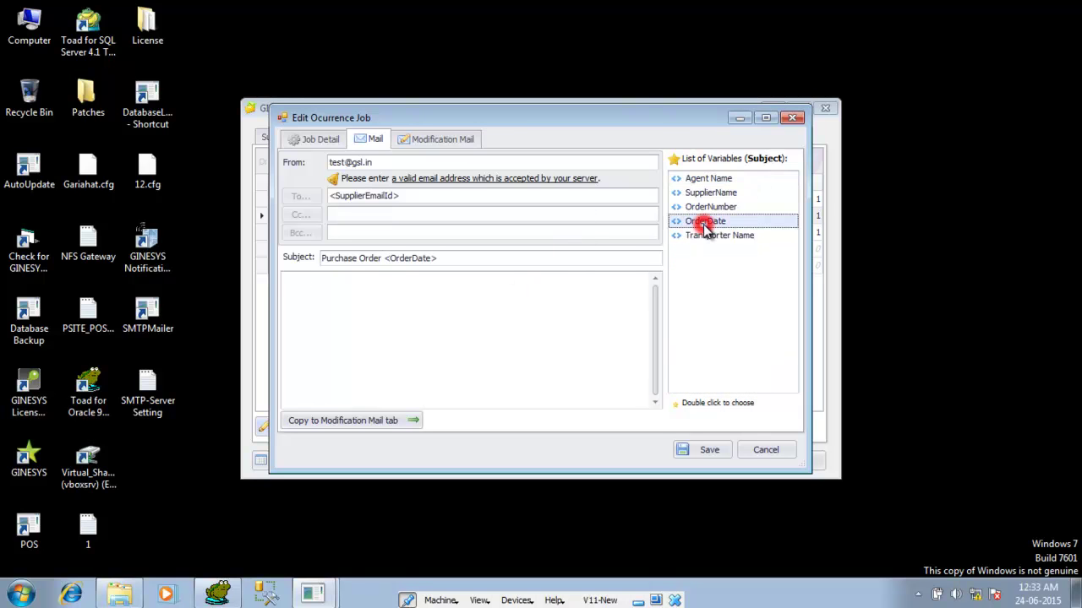
left_click(529, 263)
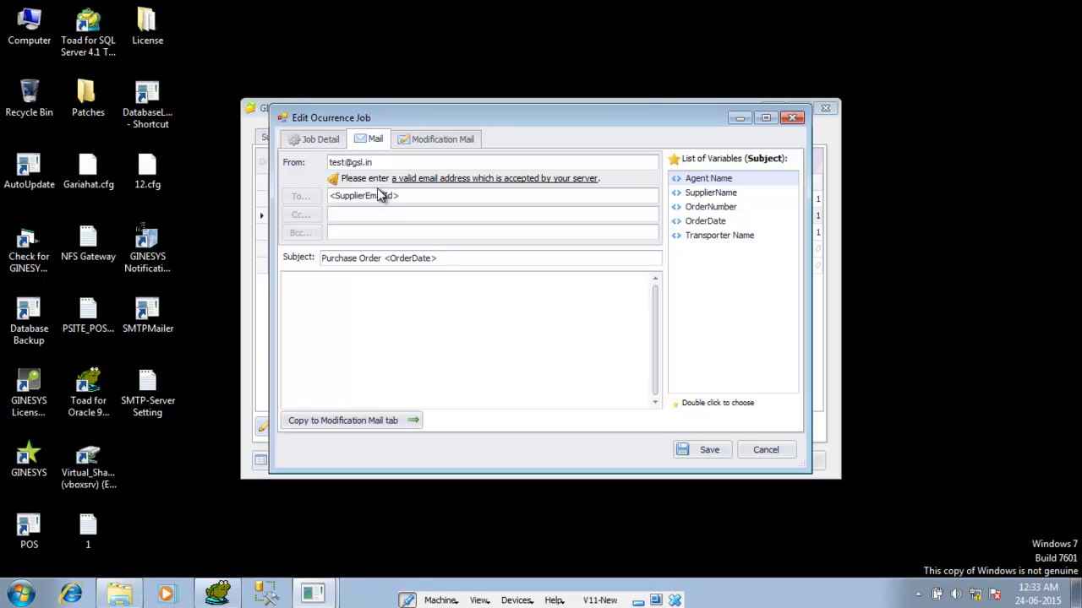
Review the body variables and the modification mail template of the Purchase Order Document job, and close it without saving.
left_click(391, 321)
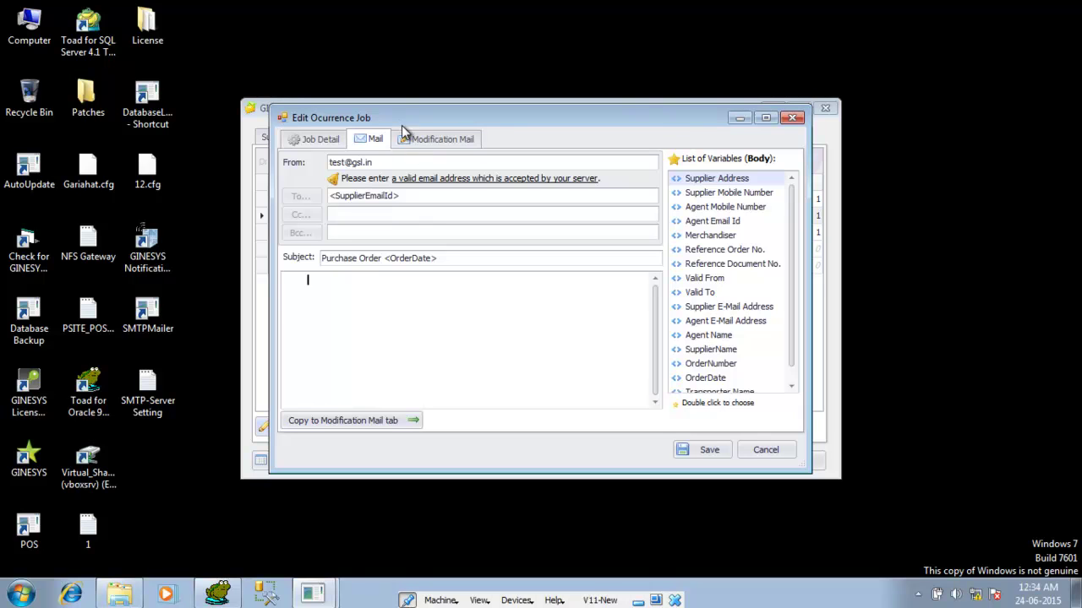
left_click(415, 145)
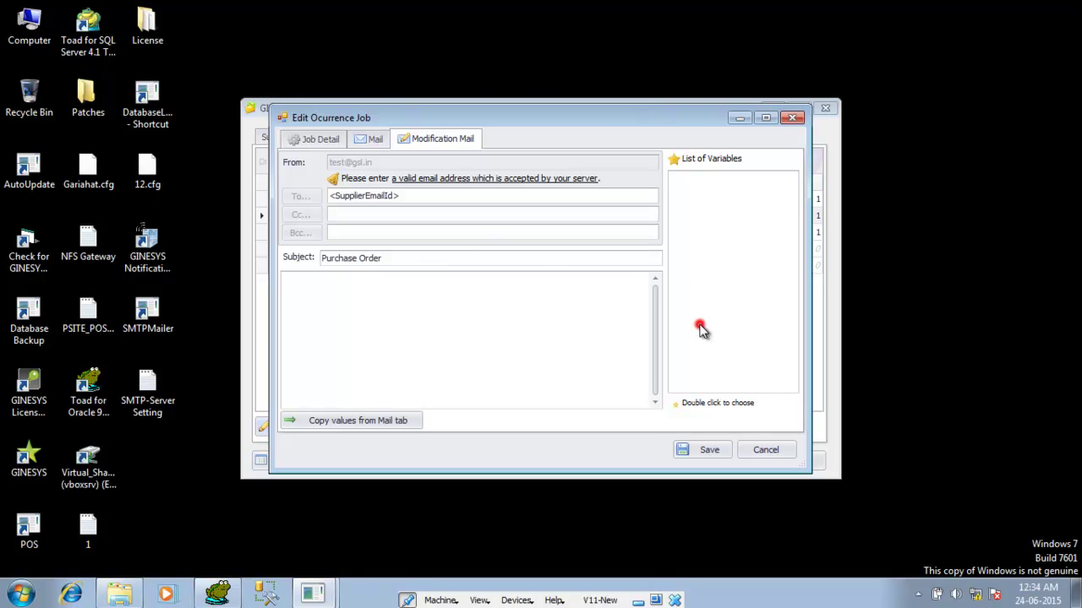
left_click(736, 351)
left_click(582, 305)
key("Escape")
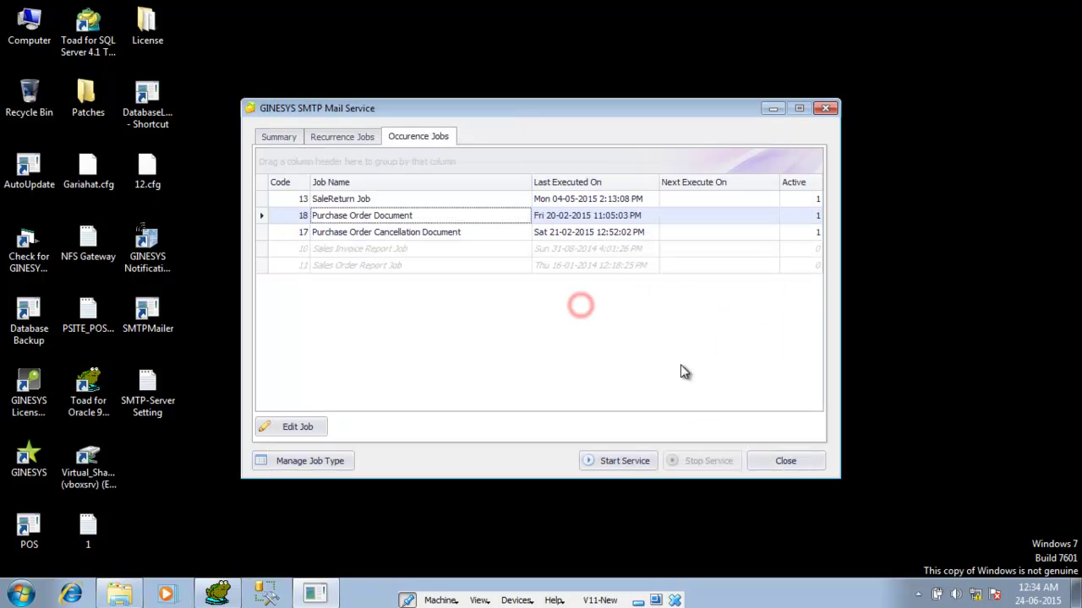